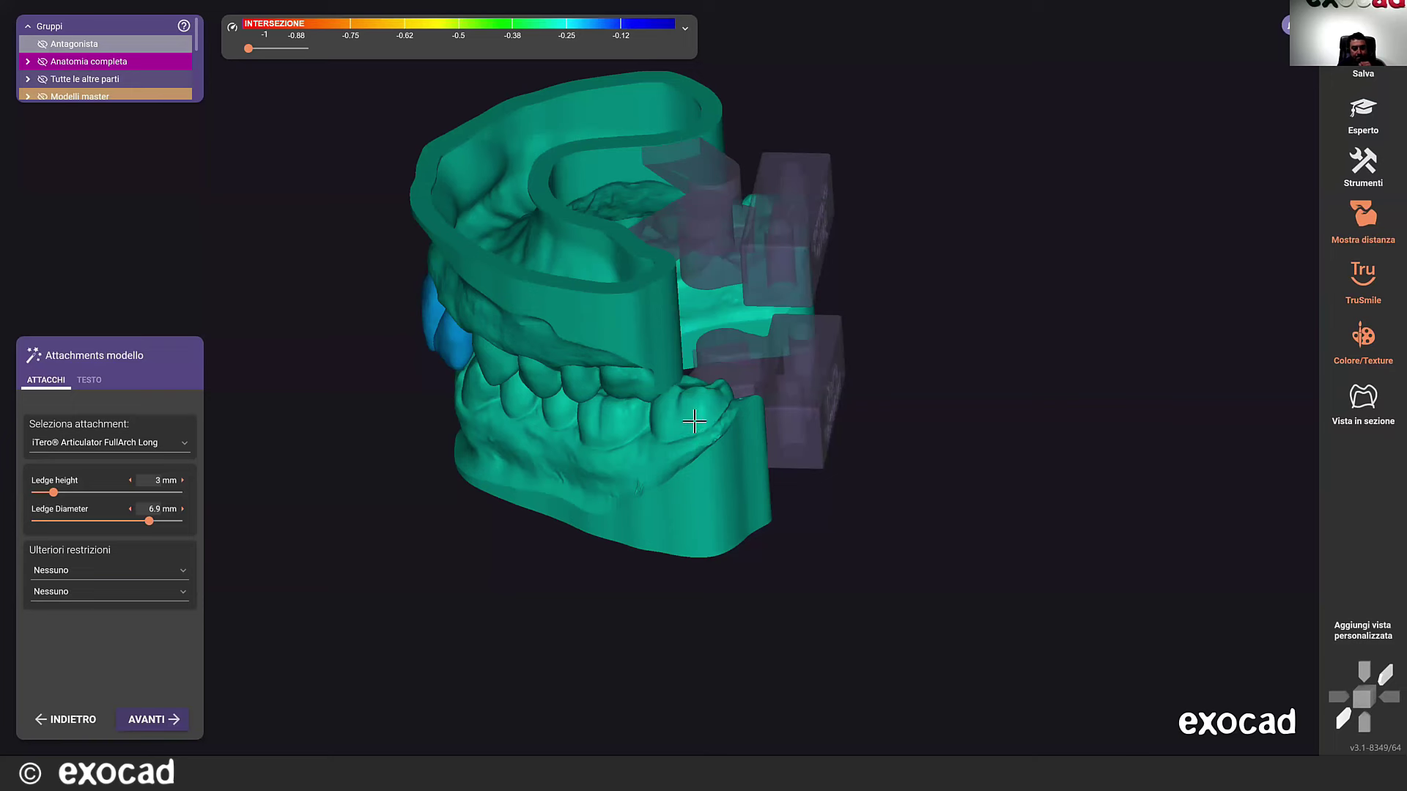
Choose the xSNAP - TDM R5 Full Arch attachment for the models.
left_click(814, 278)
left_click(123, 442)
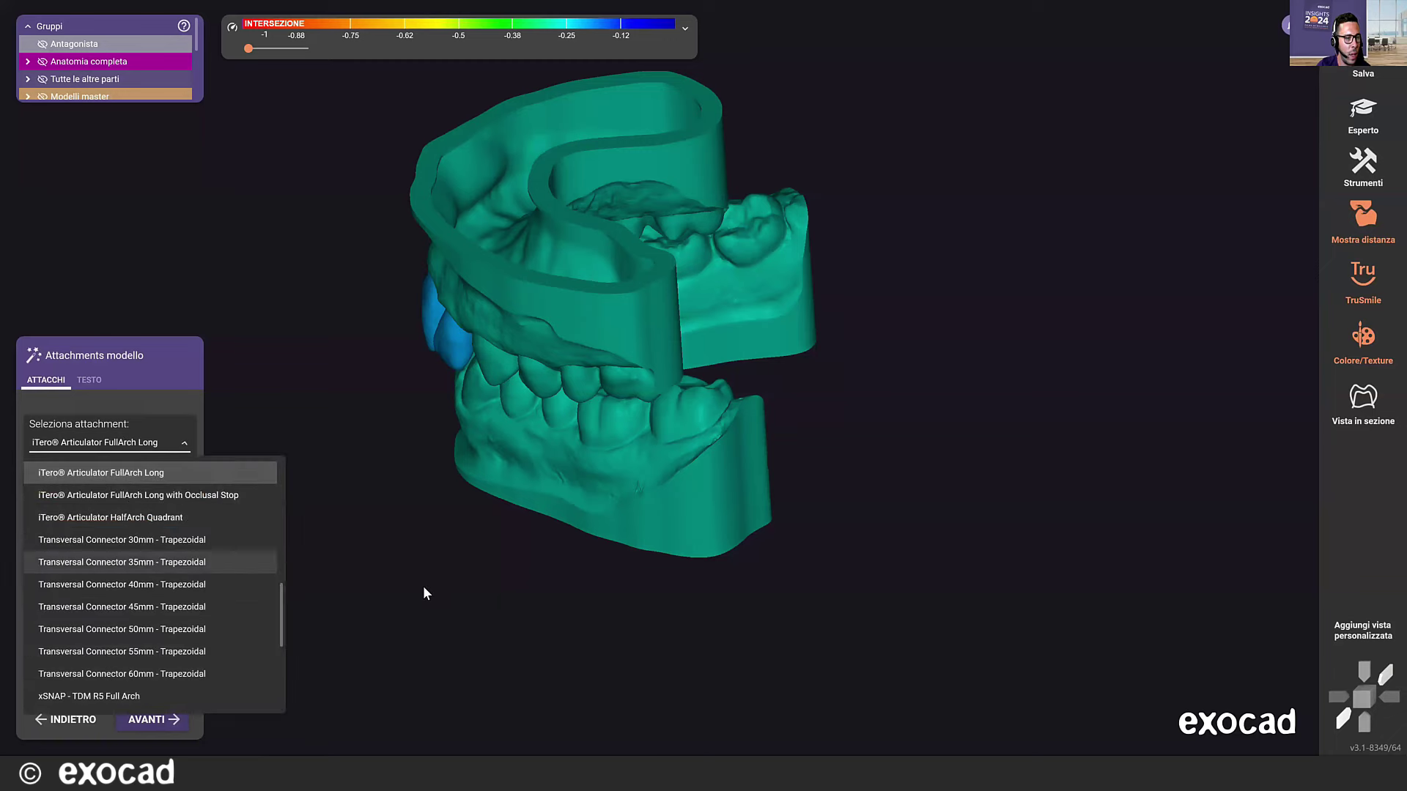
left_click(731, 389)
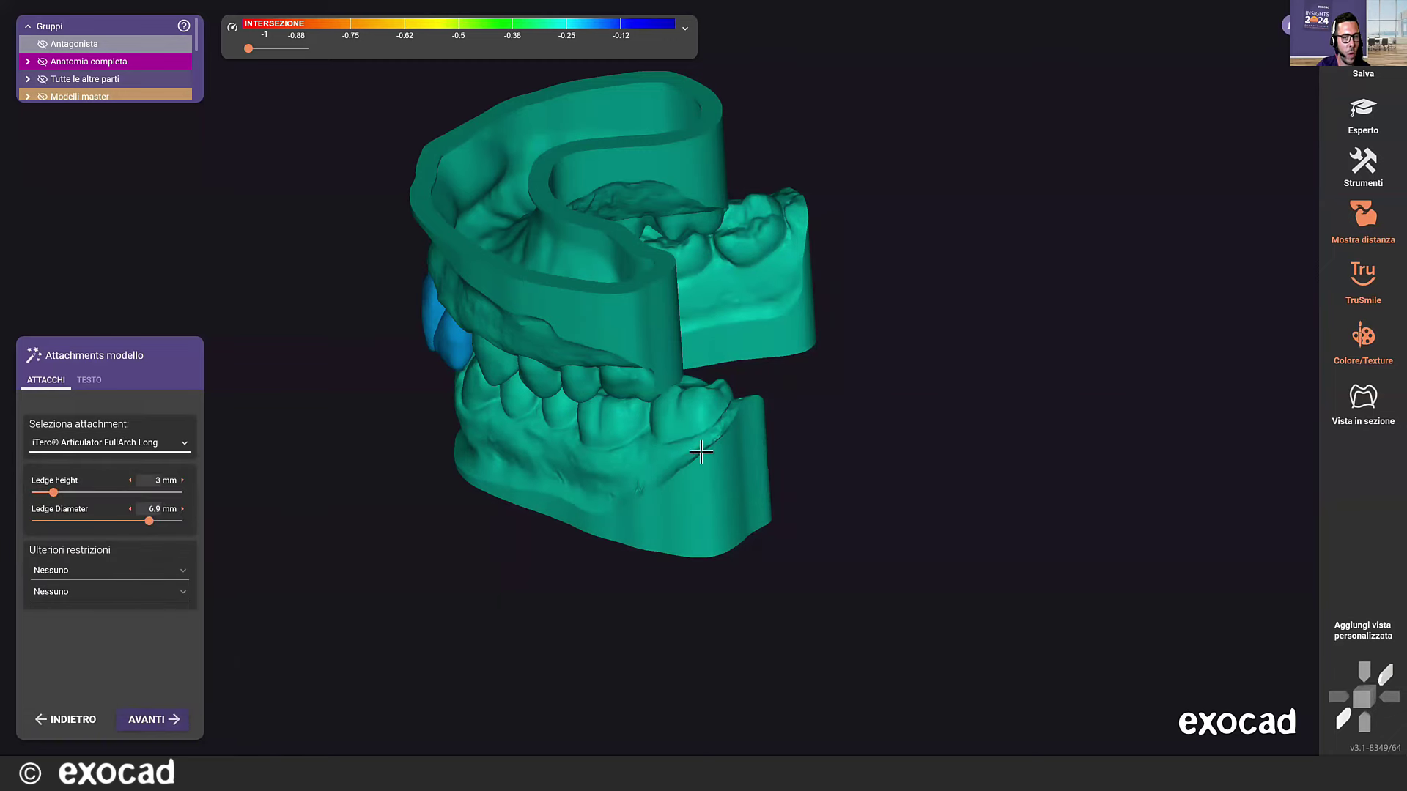
right_click_drag(701, 452, 705, 453)
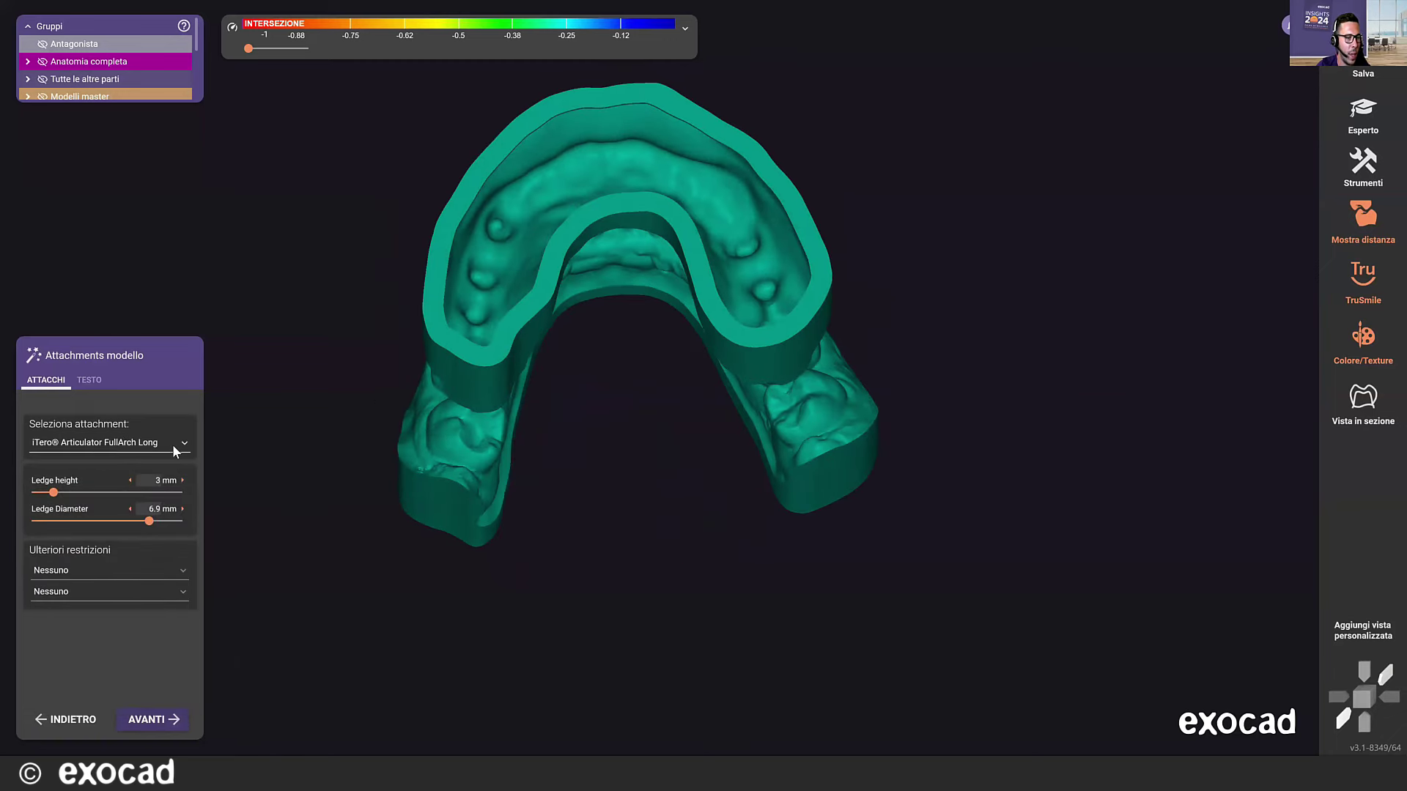
left_click(183, 443)
scroll(99, 630, "down", 3)
scroll(157, 573, "down", 5)
scroll(150, 572, "up", 3)
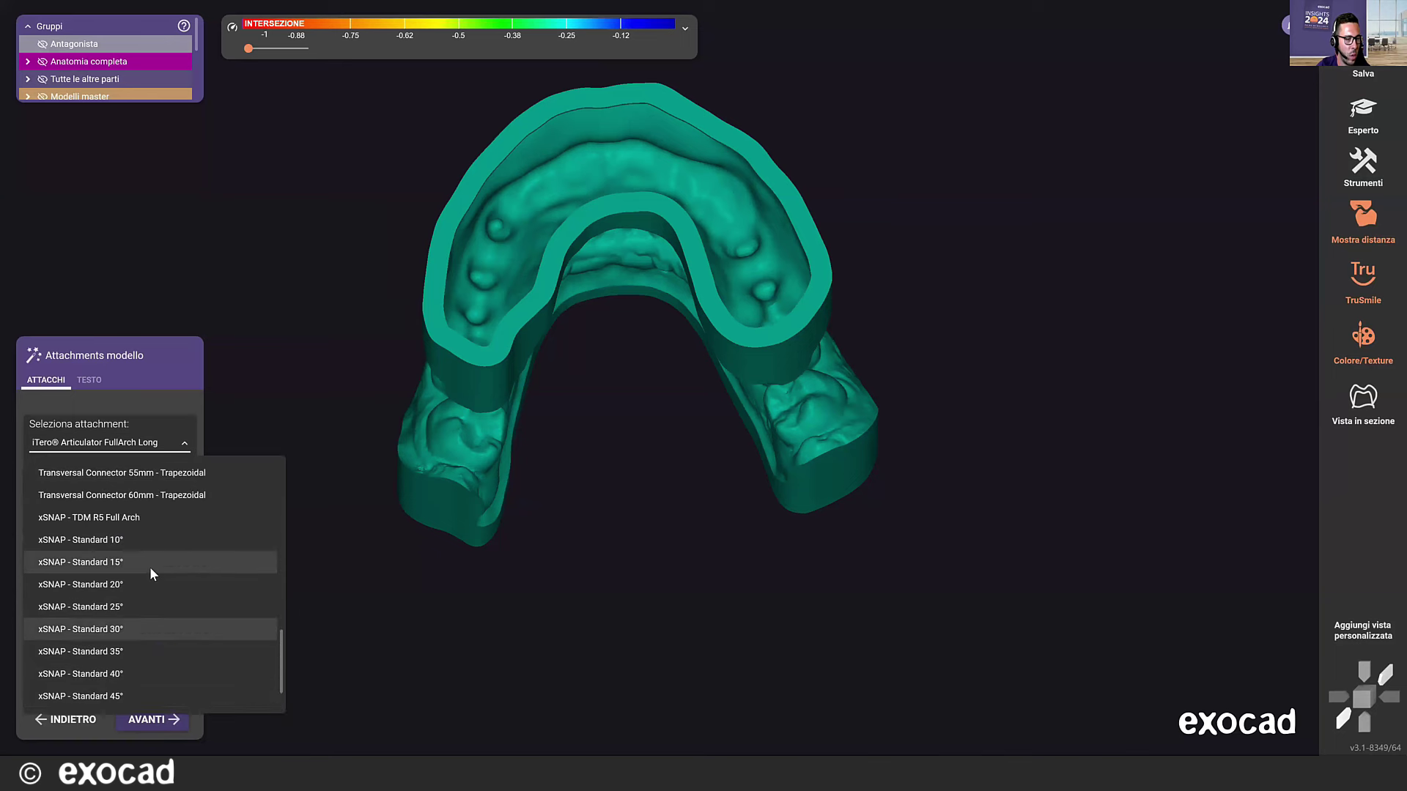
left_click(128, 520)
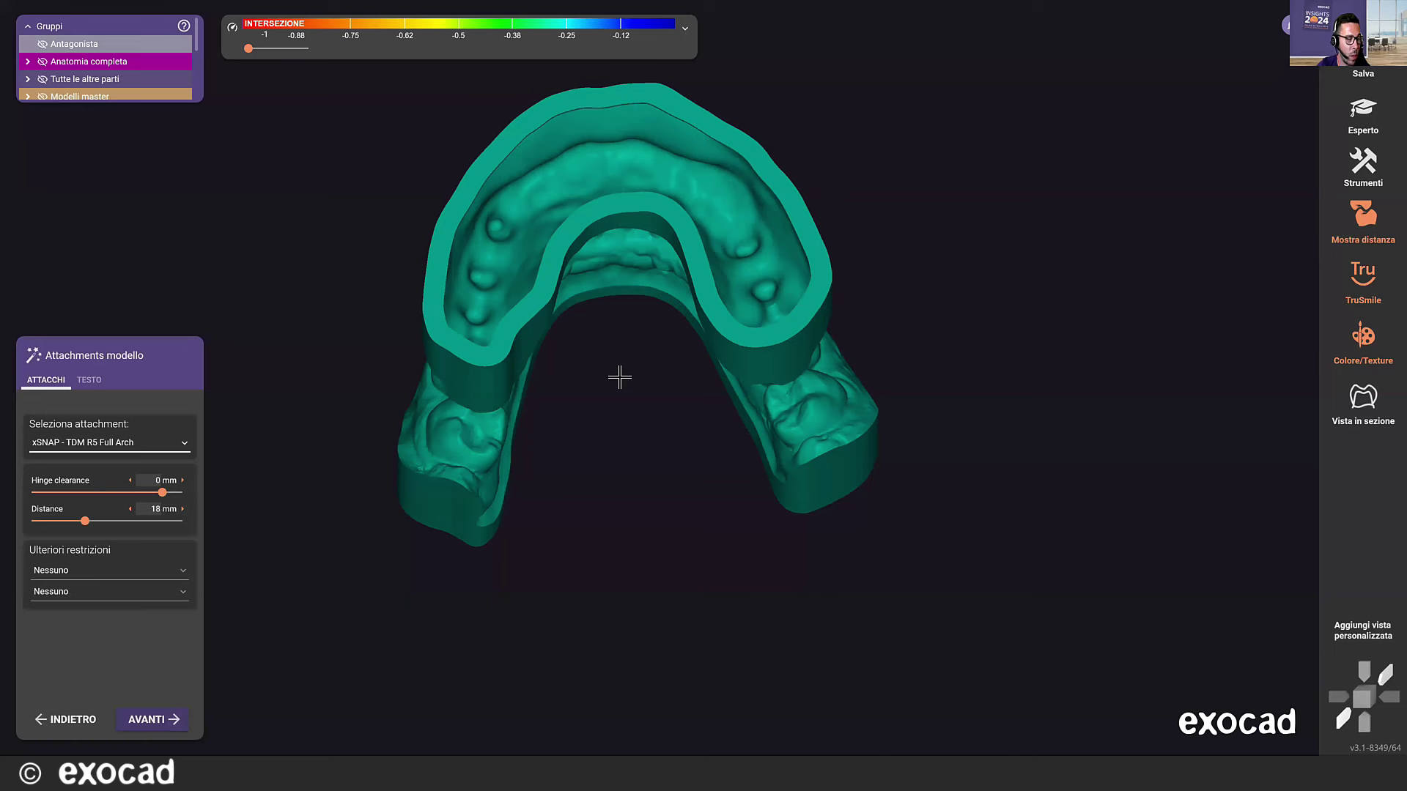
Place the full-arch hinge pair at the posterior ends of the models, align it, and set its distance to 22.5 mm.
left_click(162, 443)
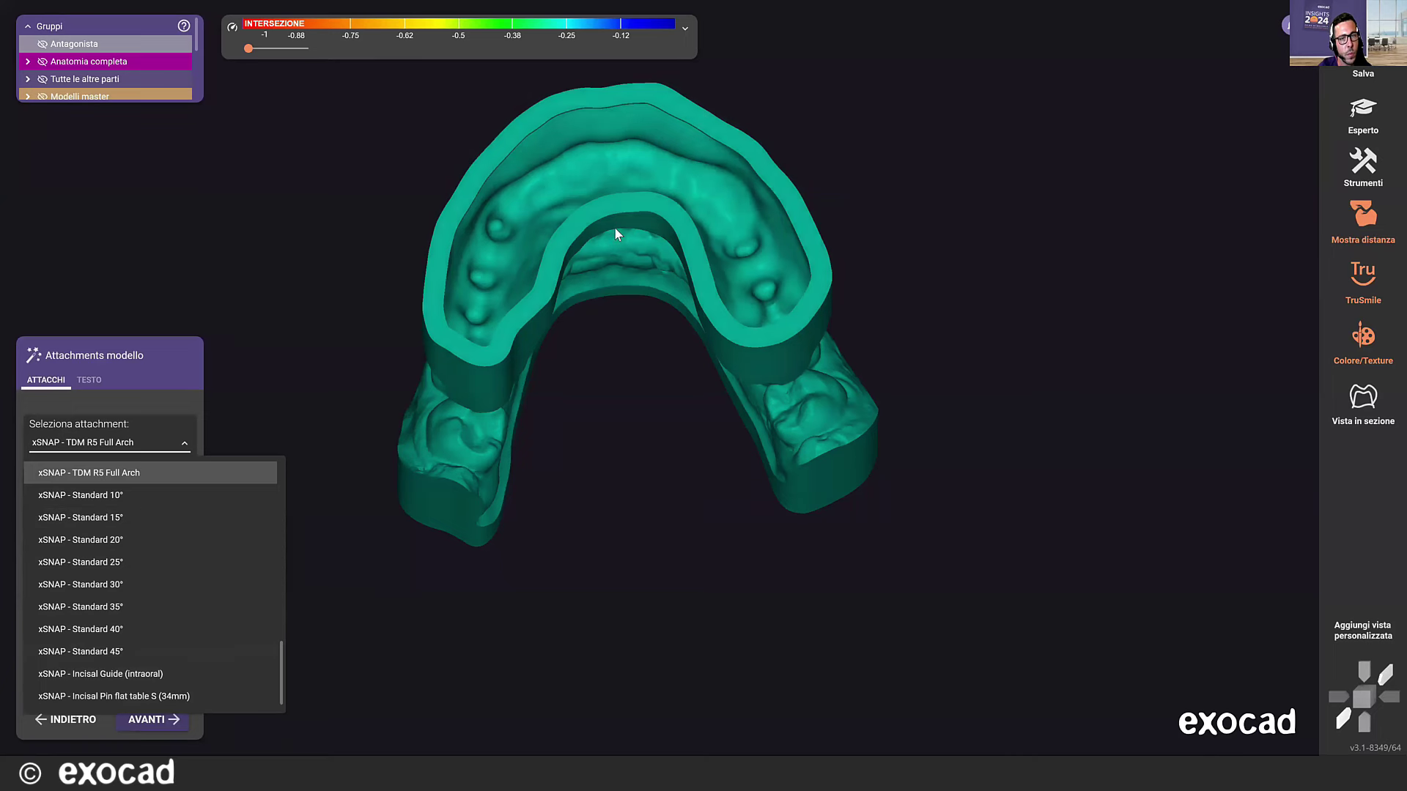
left_click(614, 249)
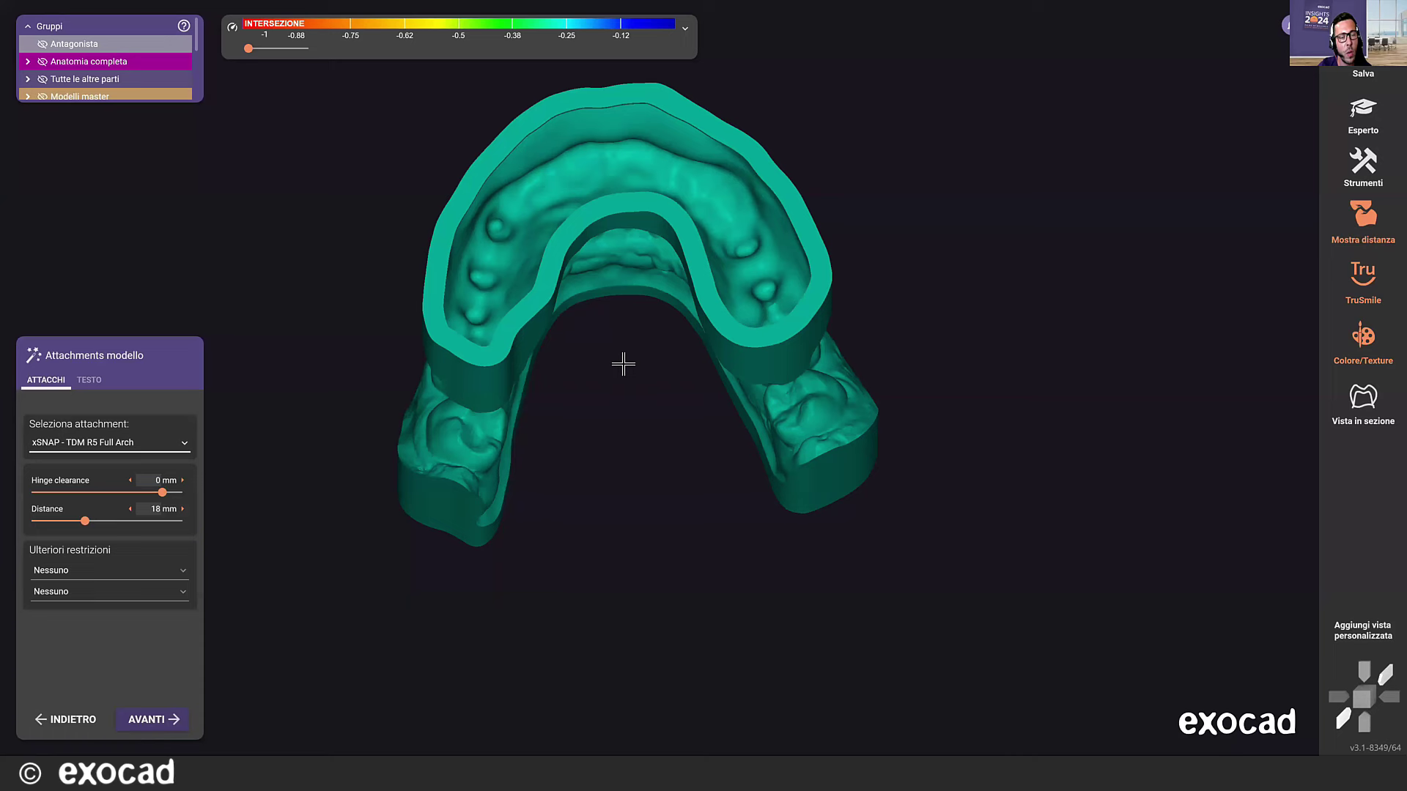
left_click(622, 232)
left_click_drag(507, 538, 591, 539)
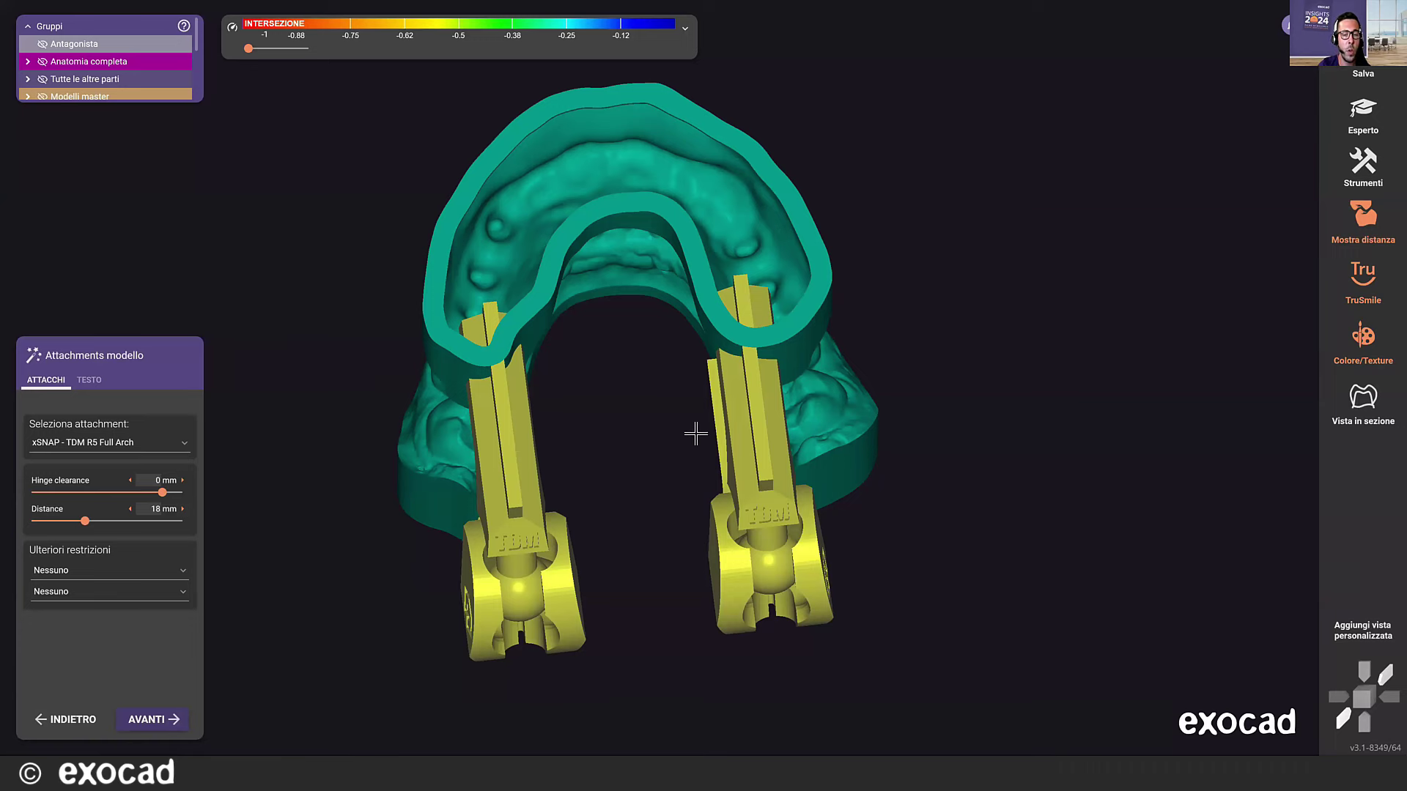
right_click_drag(695, 432, 696, 433)
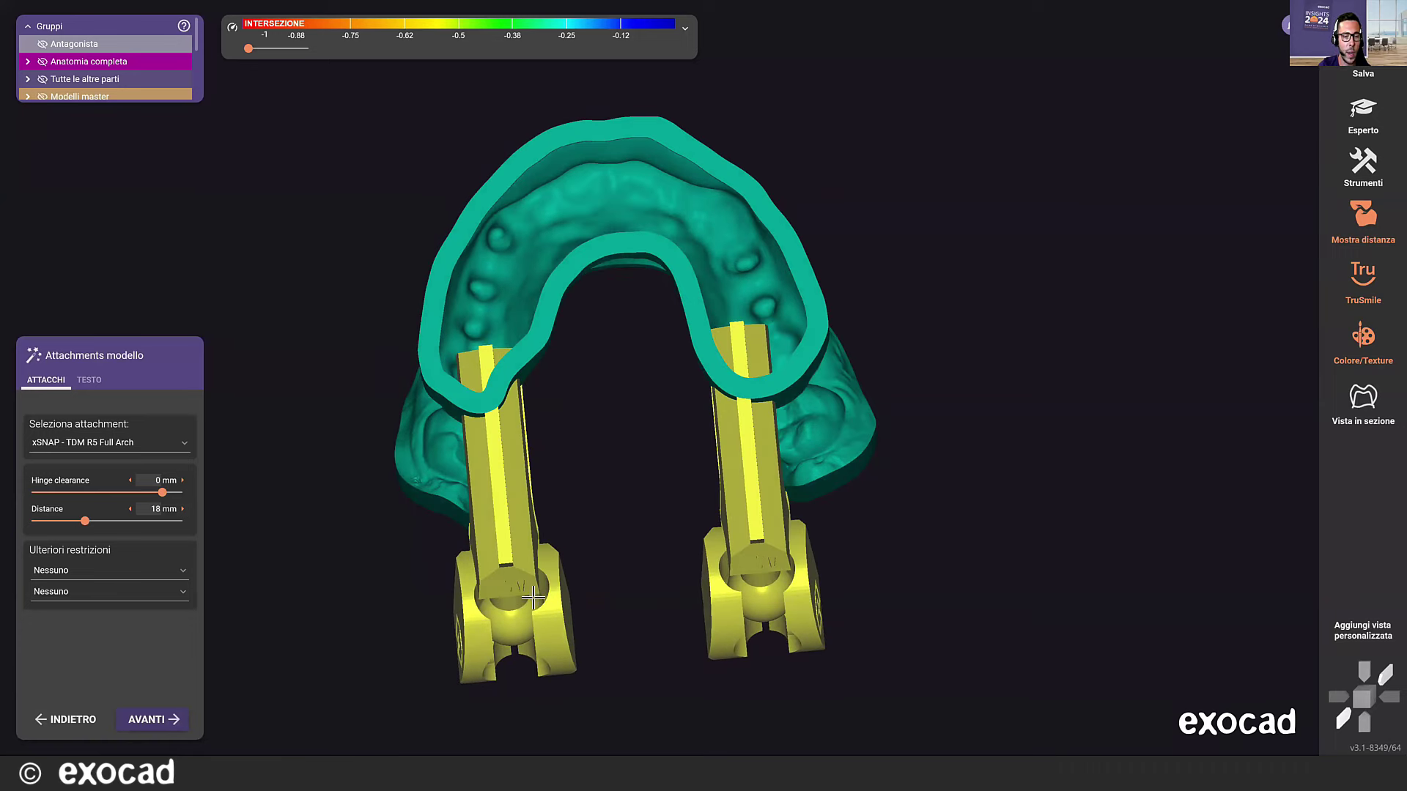
left_click_drag(535, 598, 526, 590)
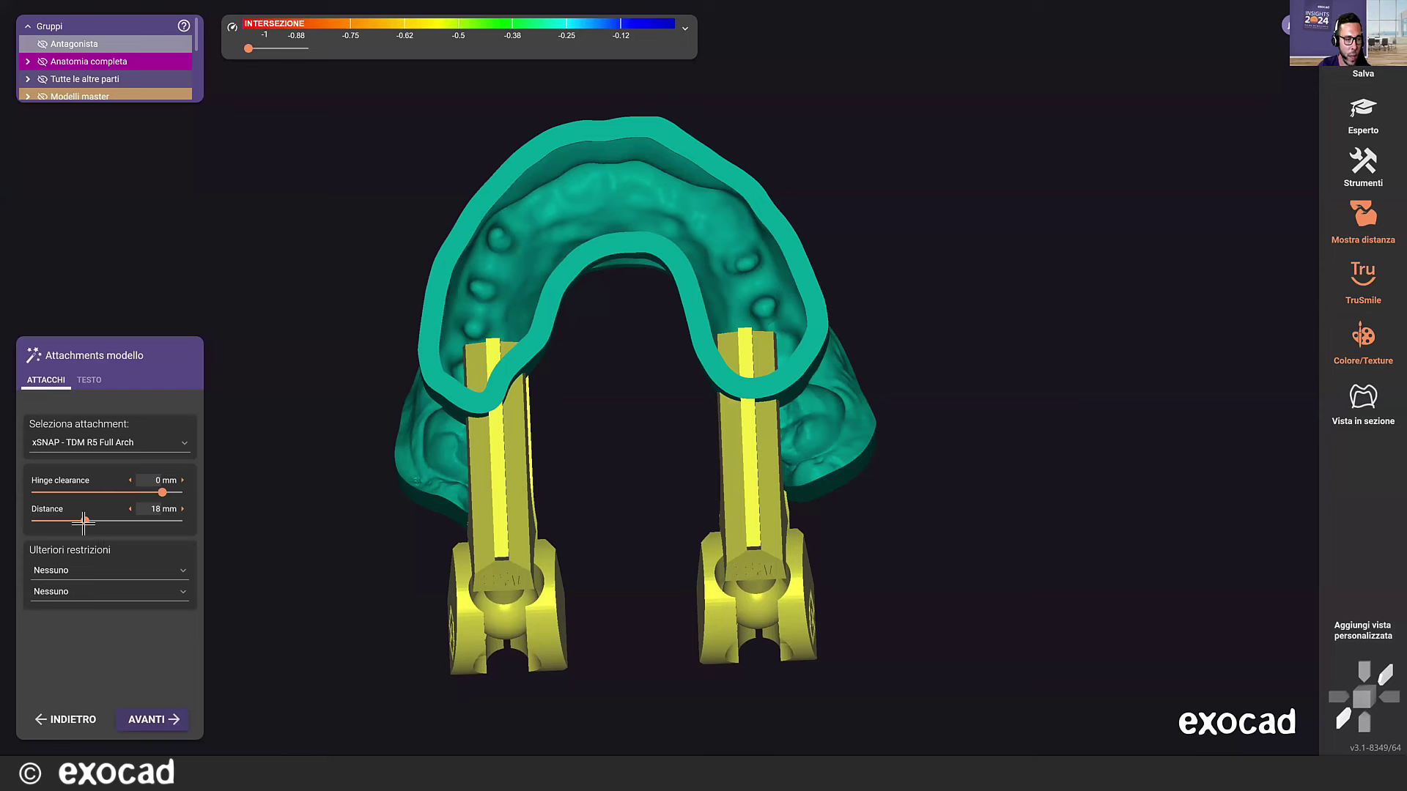
left_click_drag(85, 523, 104, 526)
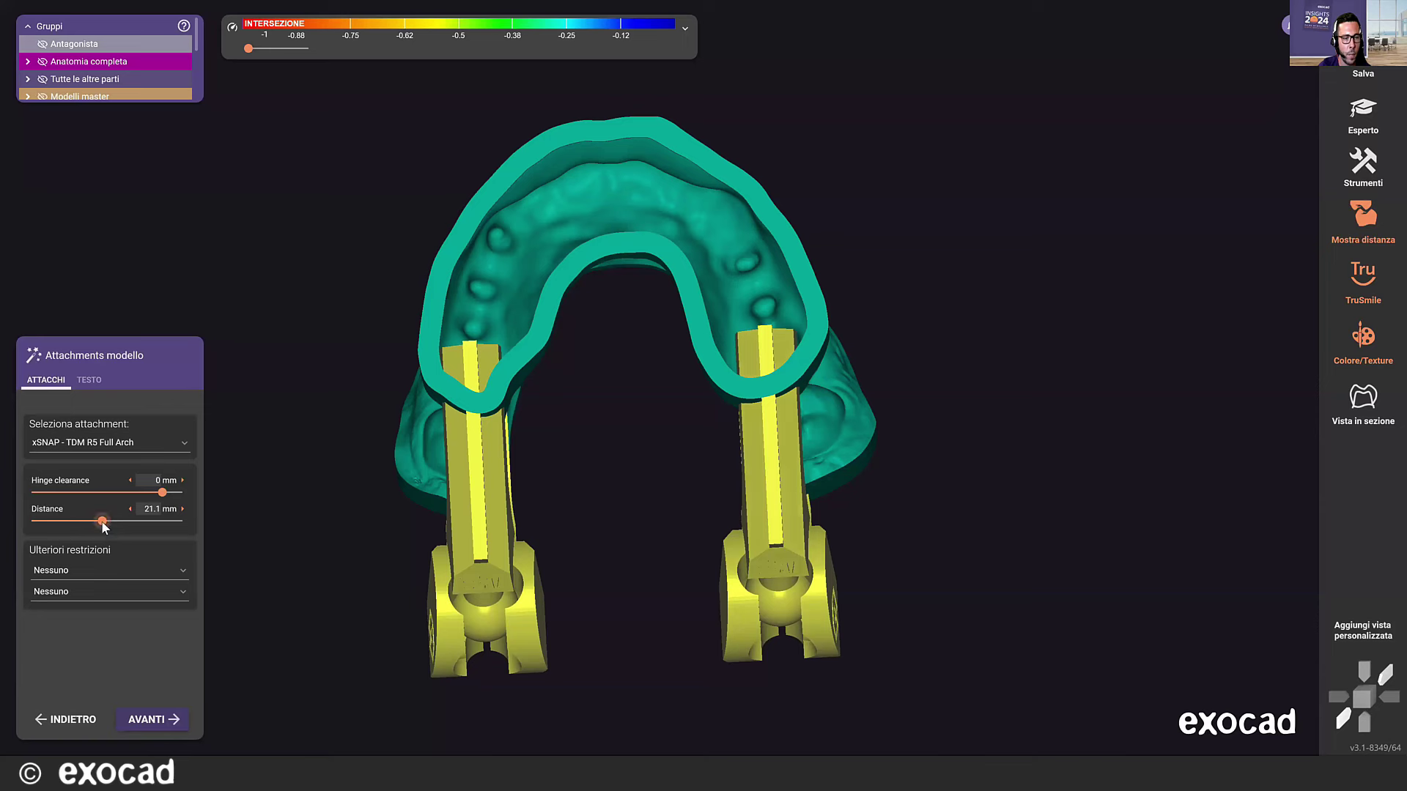
left_click_drag(103, 524, 111, 526)
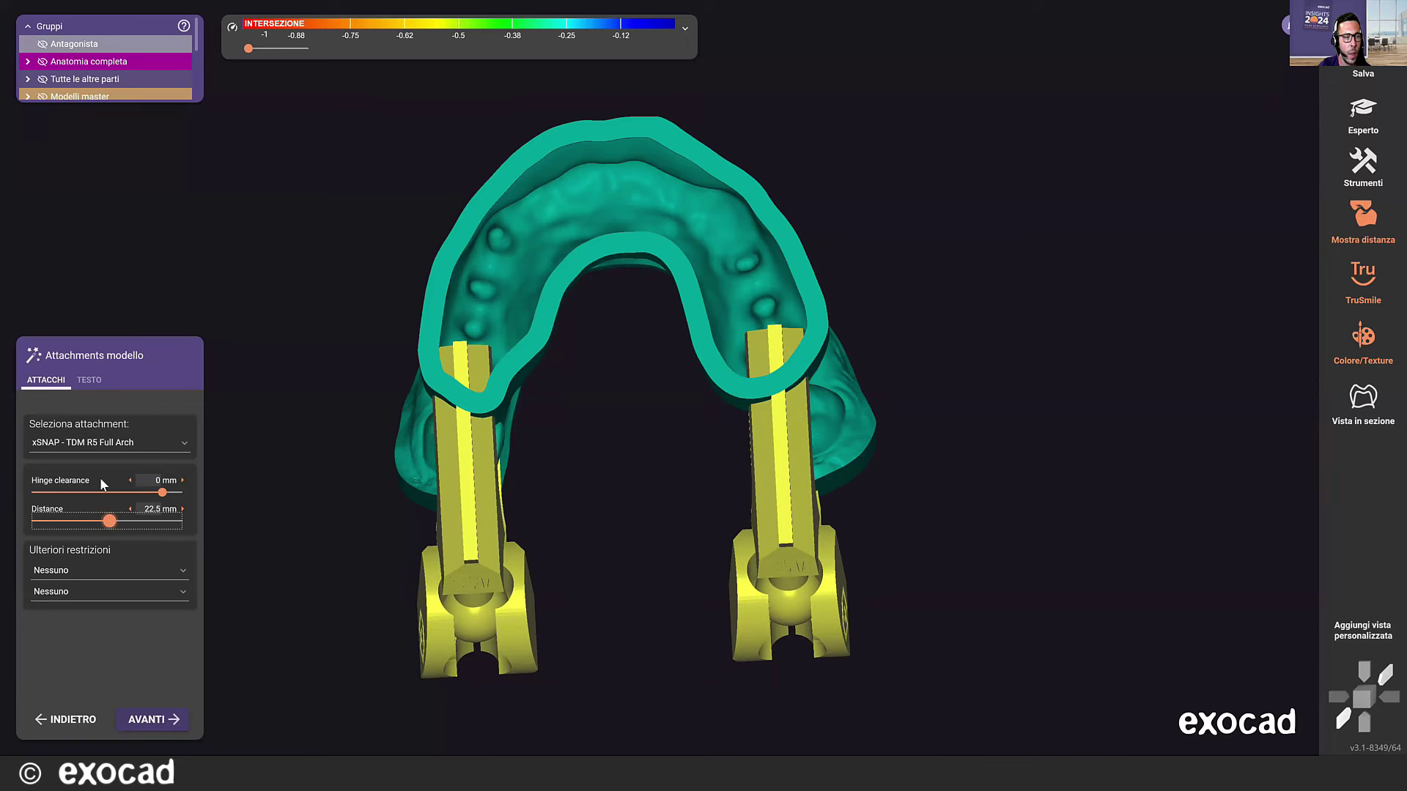
Choose the xSNAP - Incisal Pin intraoral guided table S (34mm) attachment.
left_click(160, 444)
scroll(251, 652, "down", 1)
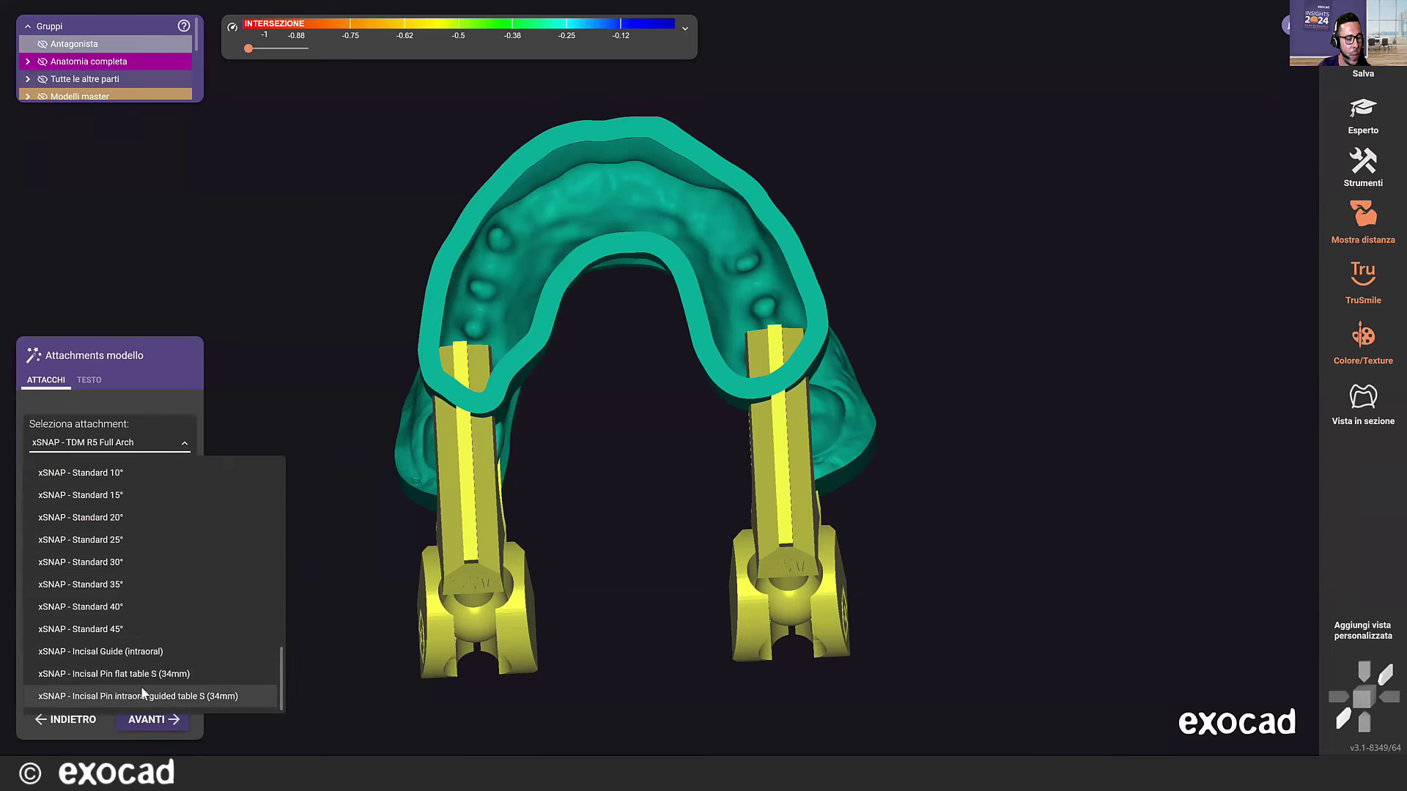
left_click(183, 697)
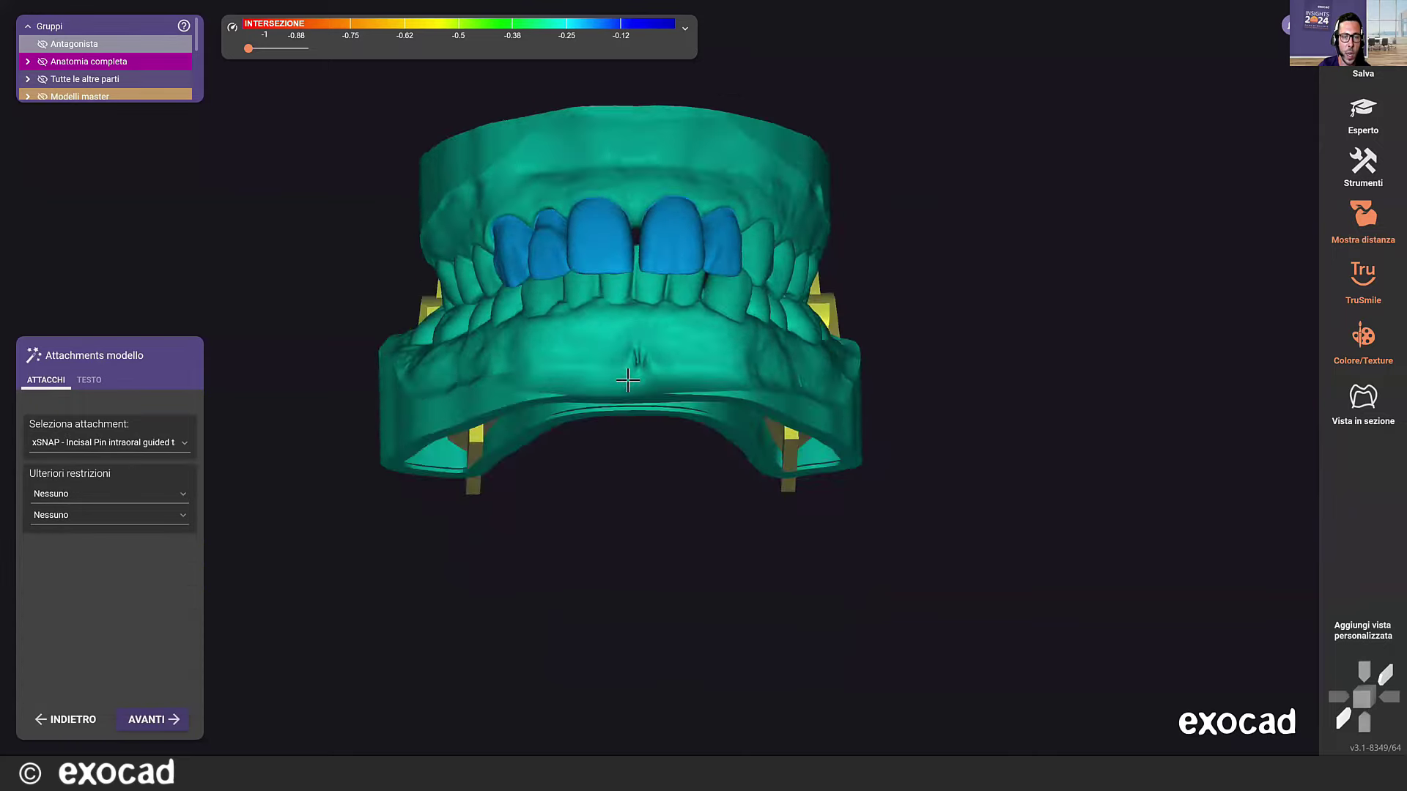
Try positioning the incisal pin with its guide table near the anterior midline, and delete that attachment.
right_click_drag(627, 380, 616, 157)
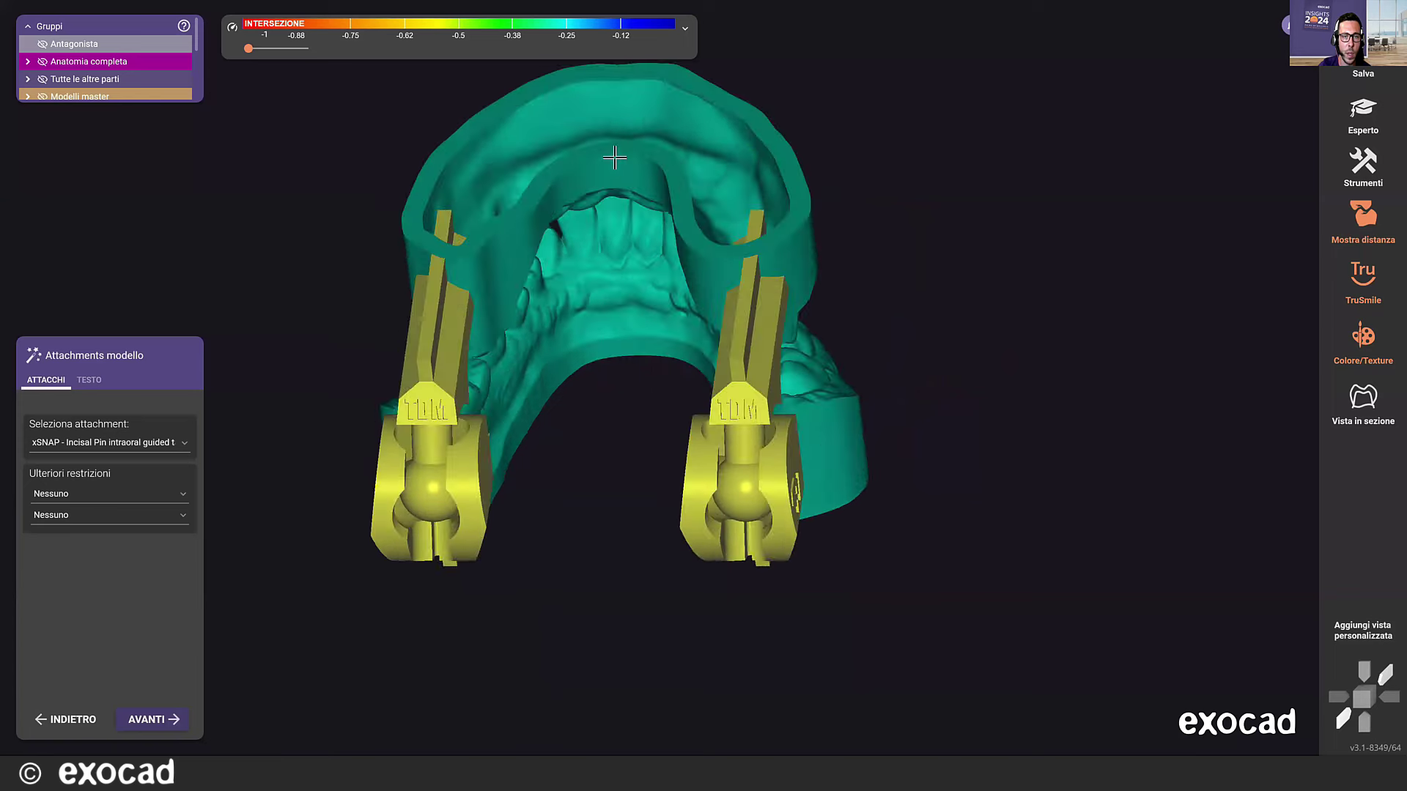
scroll(617, 161, "up", 3)
left_click(623, 337)
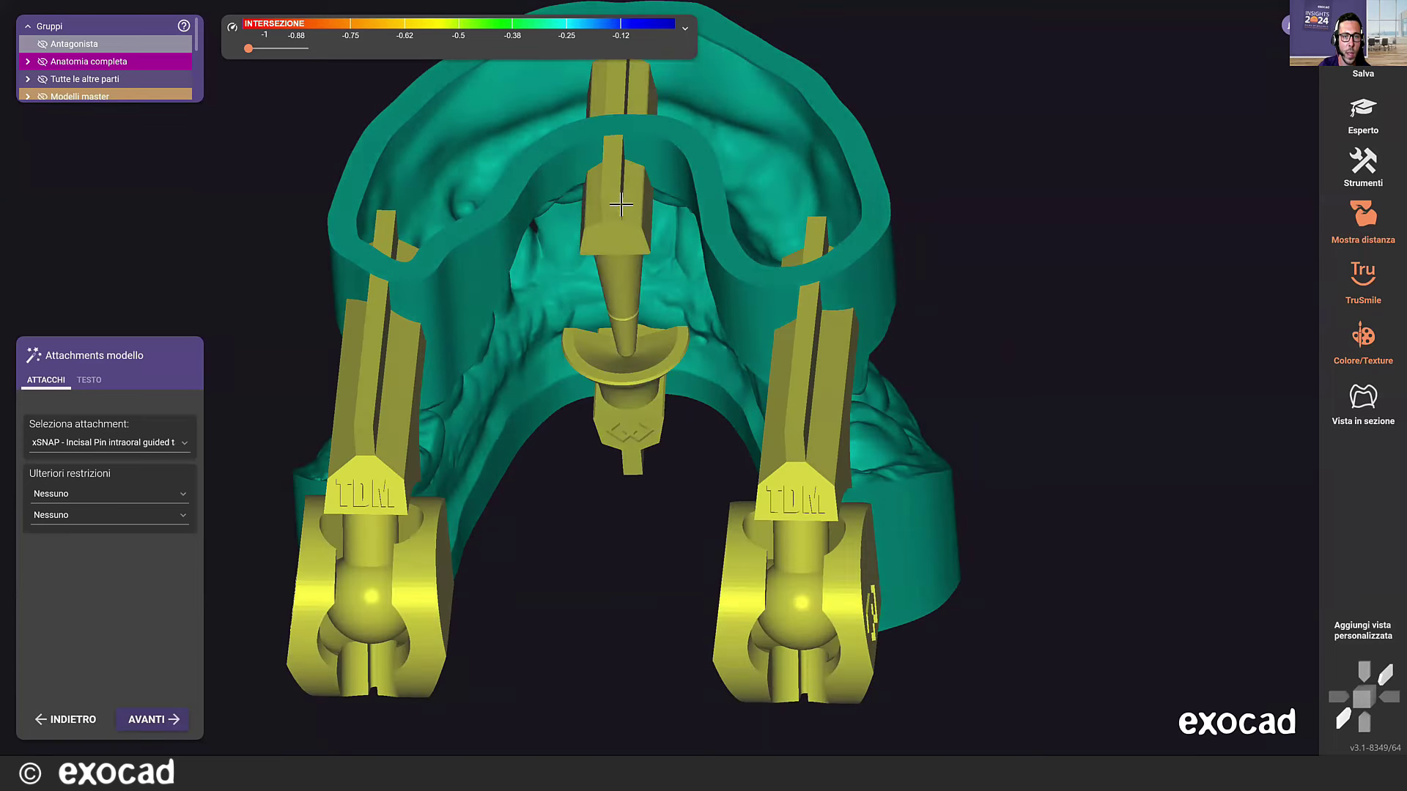
left_click_drag(621, 205, 528, 103)
left_click_drag(693, 199, 624, 277)
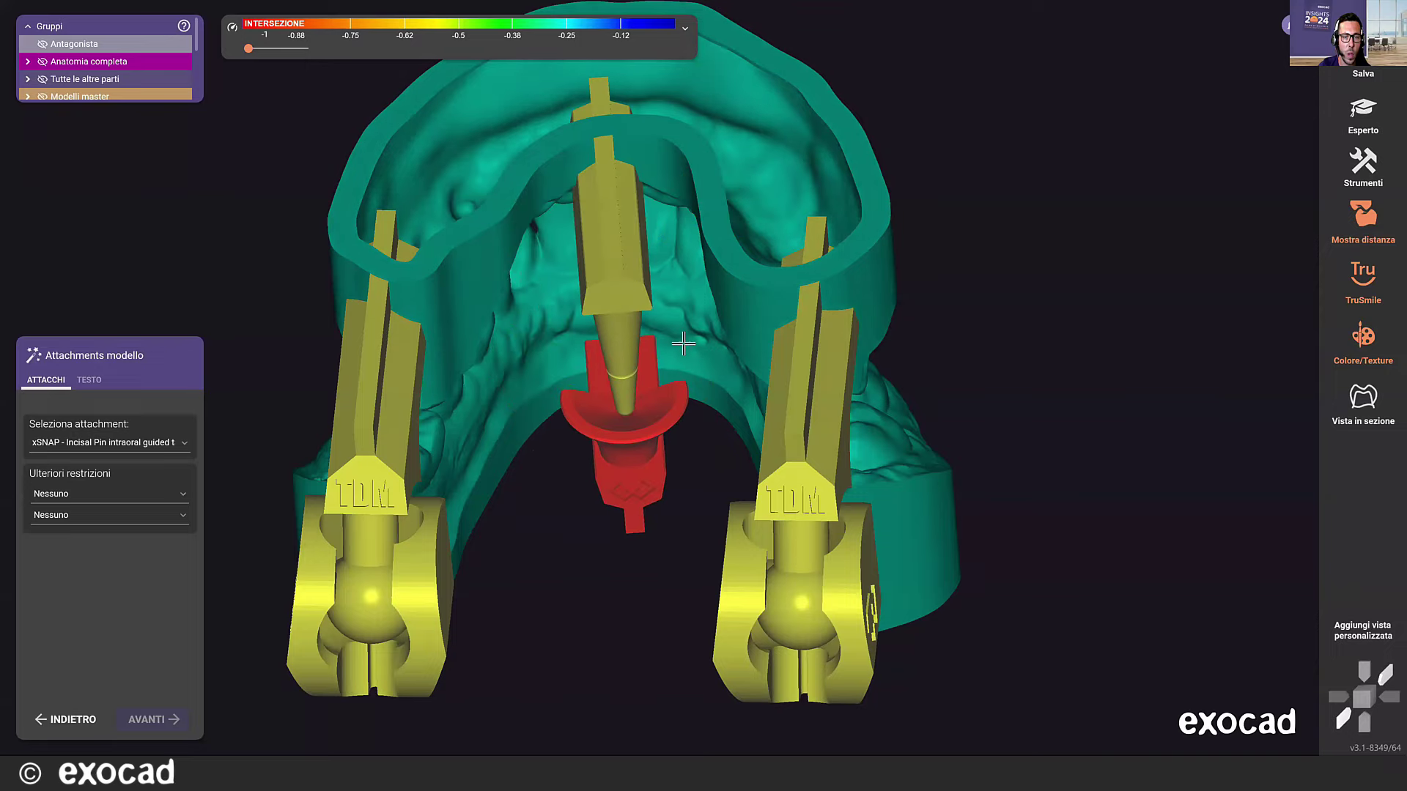
right_click_drag(624, 277, 617, 469)
scroll(617, 463, "up", 3)
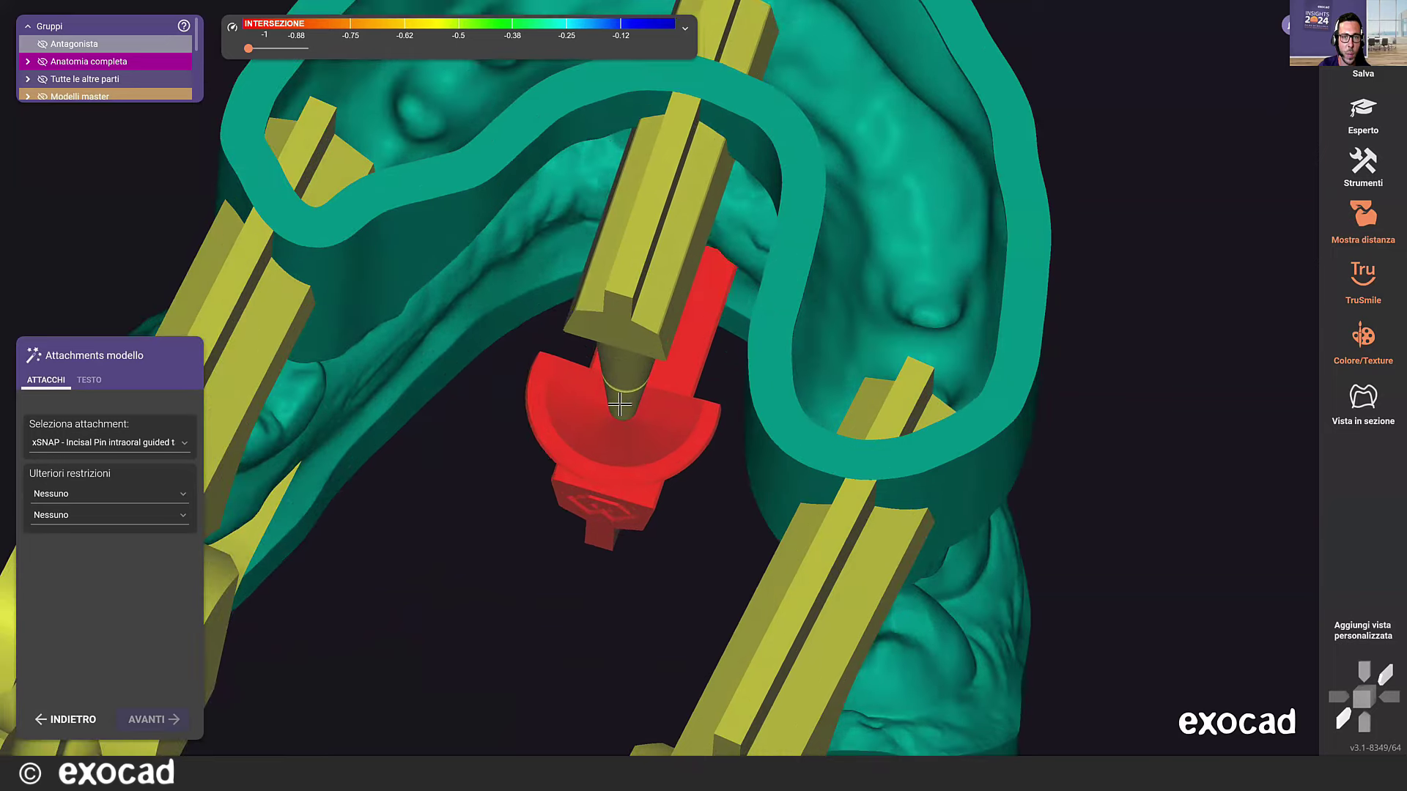
left_click_drag(621, 459, 628, 429)
left_click(628, 429)
scroll(628, 429, "down", 5)
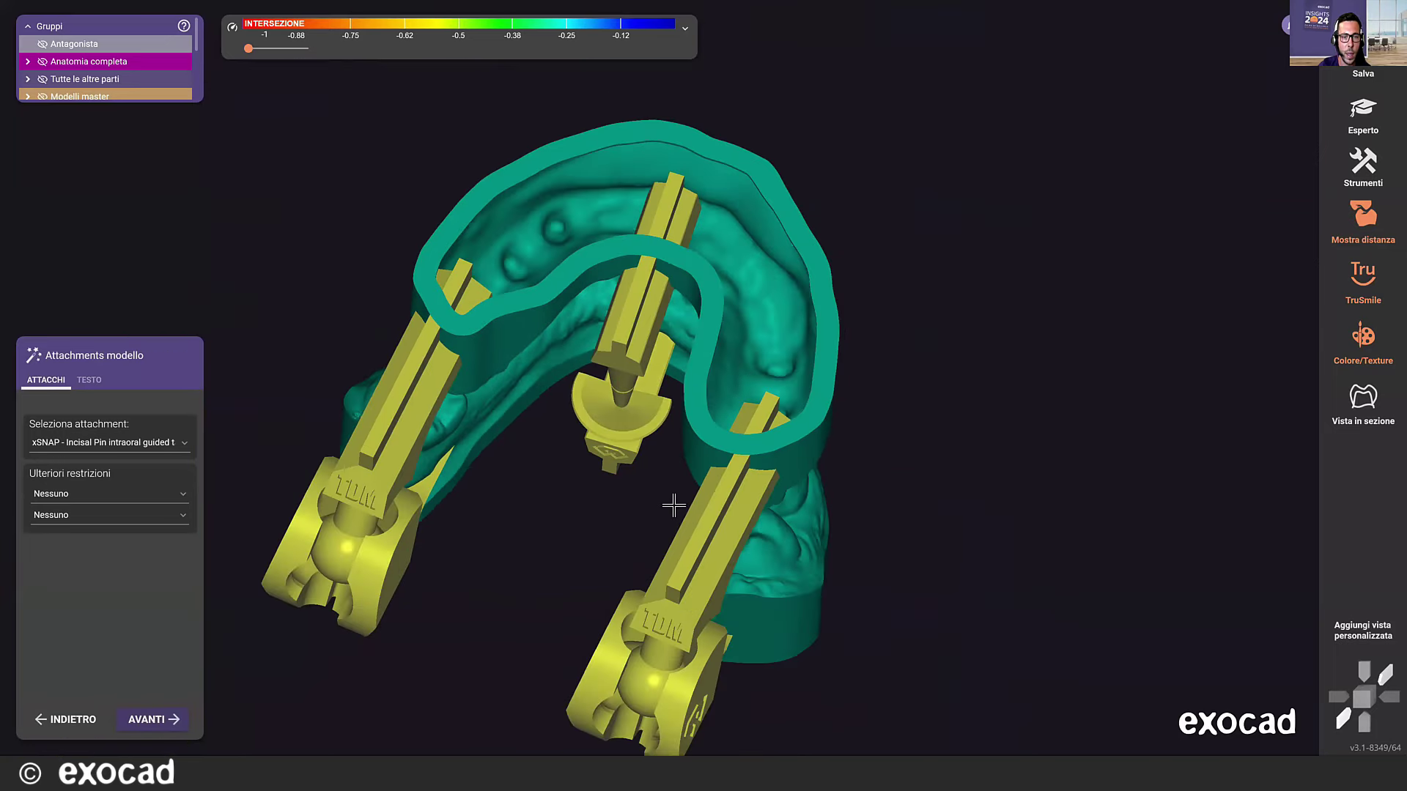
right_click_drag(673, 506, 624, 352)
key("Delete")
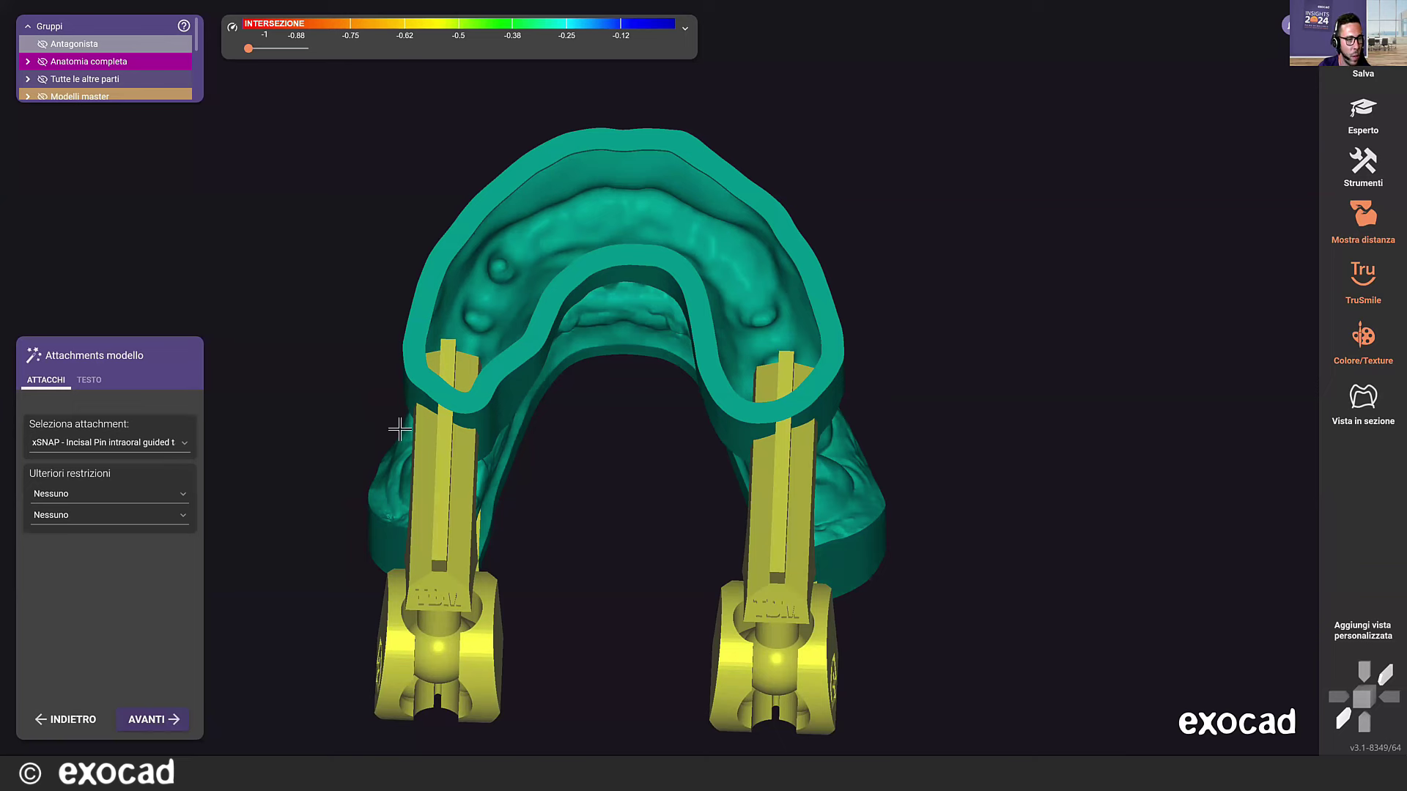
Place the incisal pin with its guide table at the anterior midline and shift it back toward the open centre of the arch.
left_click(629, 323)
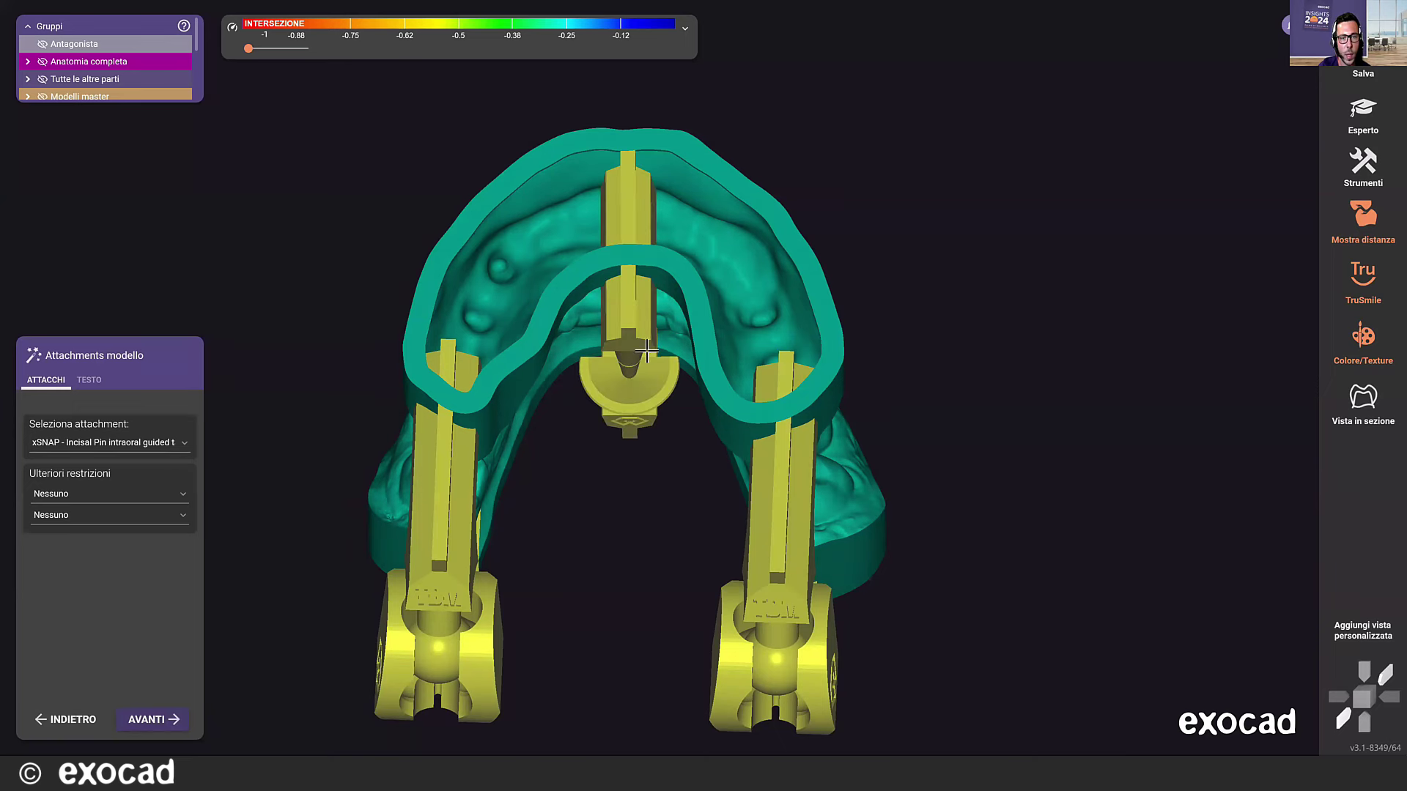
left_click_drag(628, 324, 627, 375)
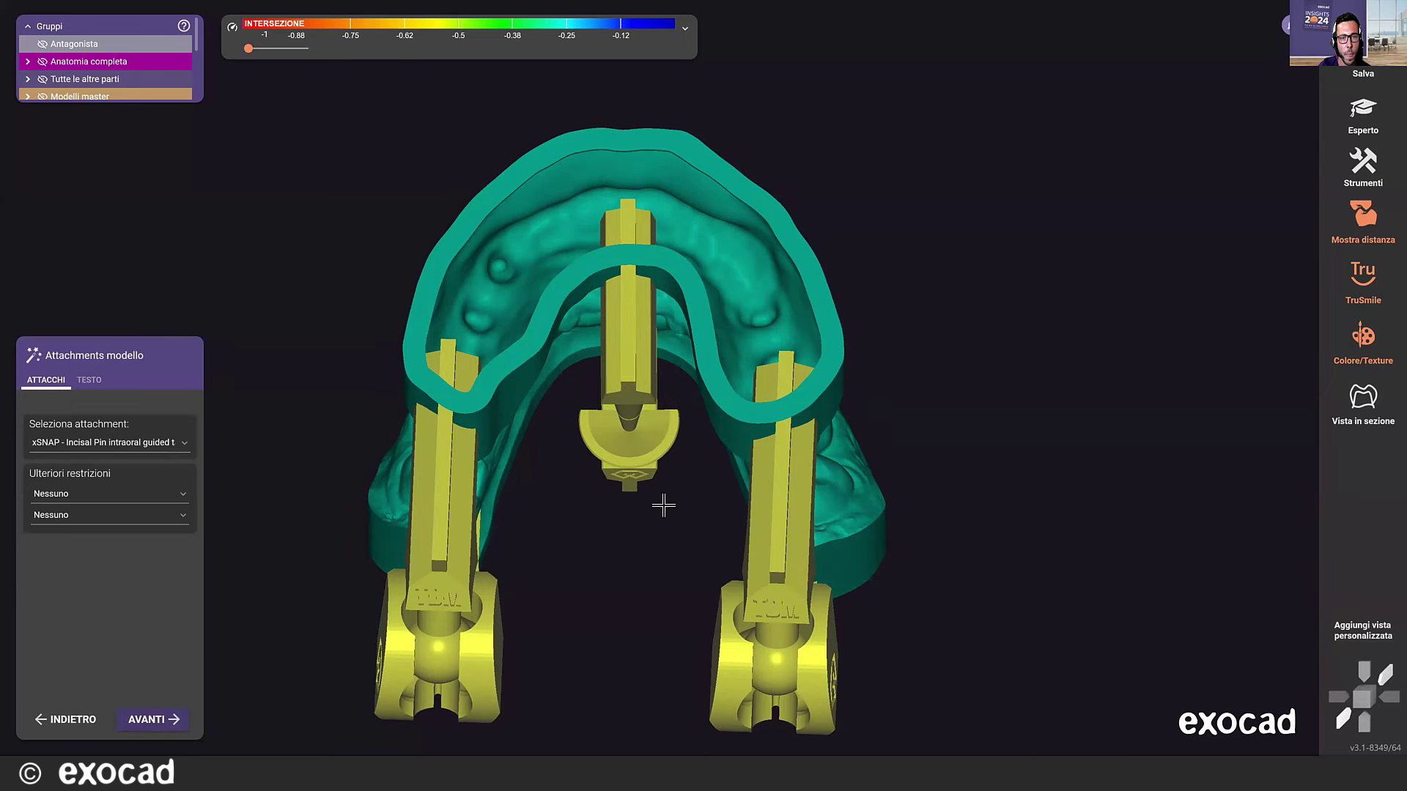
scroll(664, 505, "down", 2)
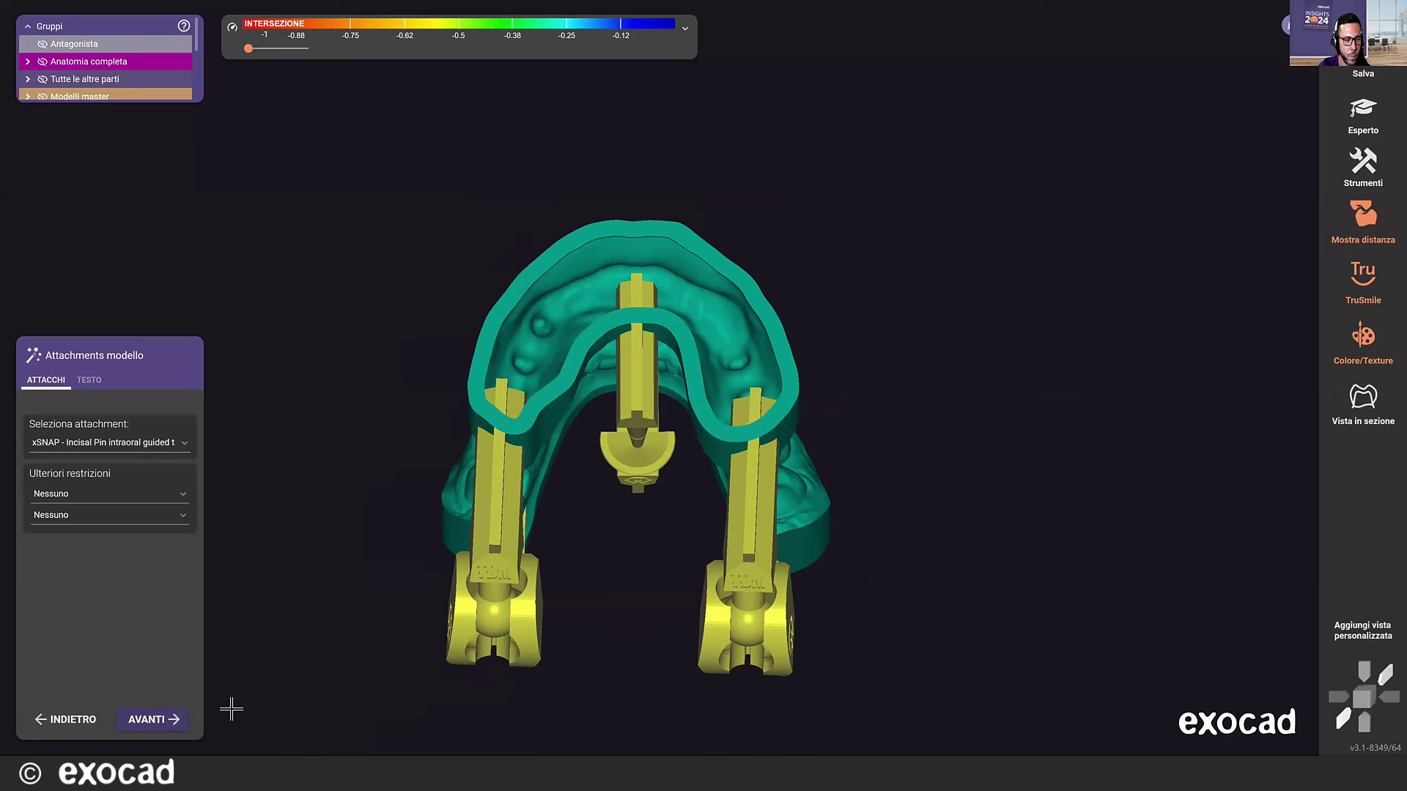
right_click_drag(616, 545, 617, 546)
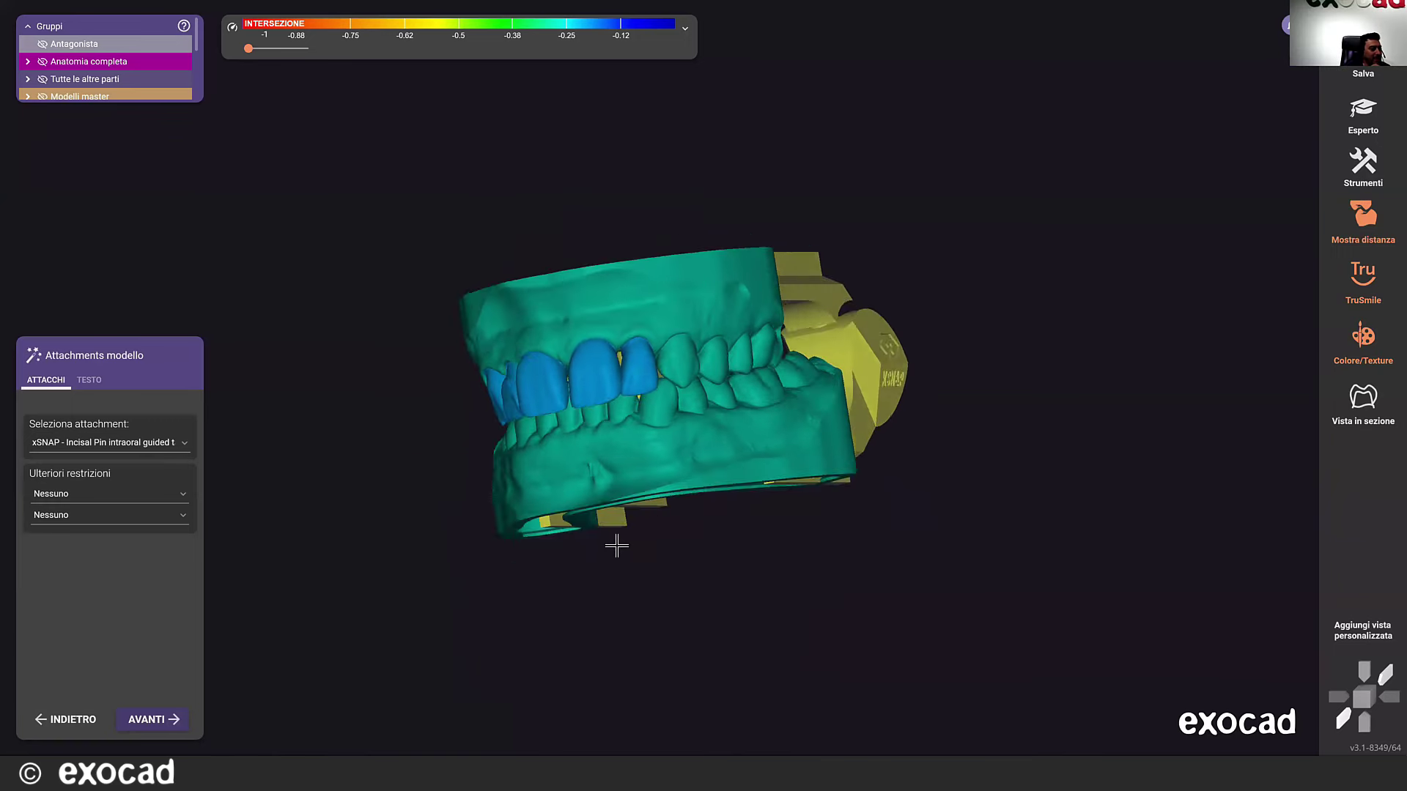
Apply the model attachments and finish the wizard with Ho fatto, saving the scene in the project folder.
left_click(170, 718)
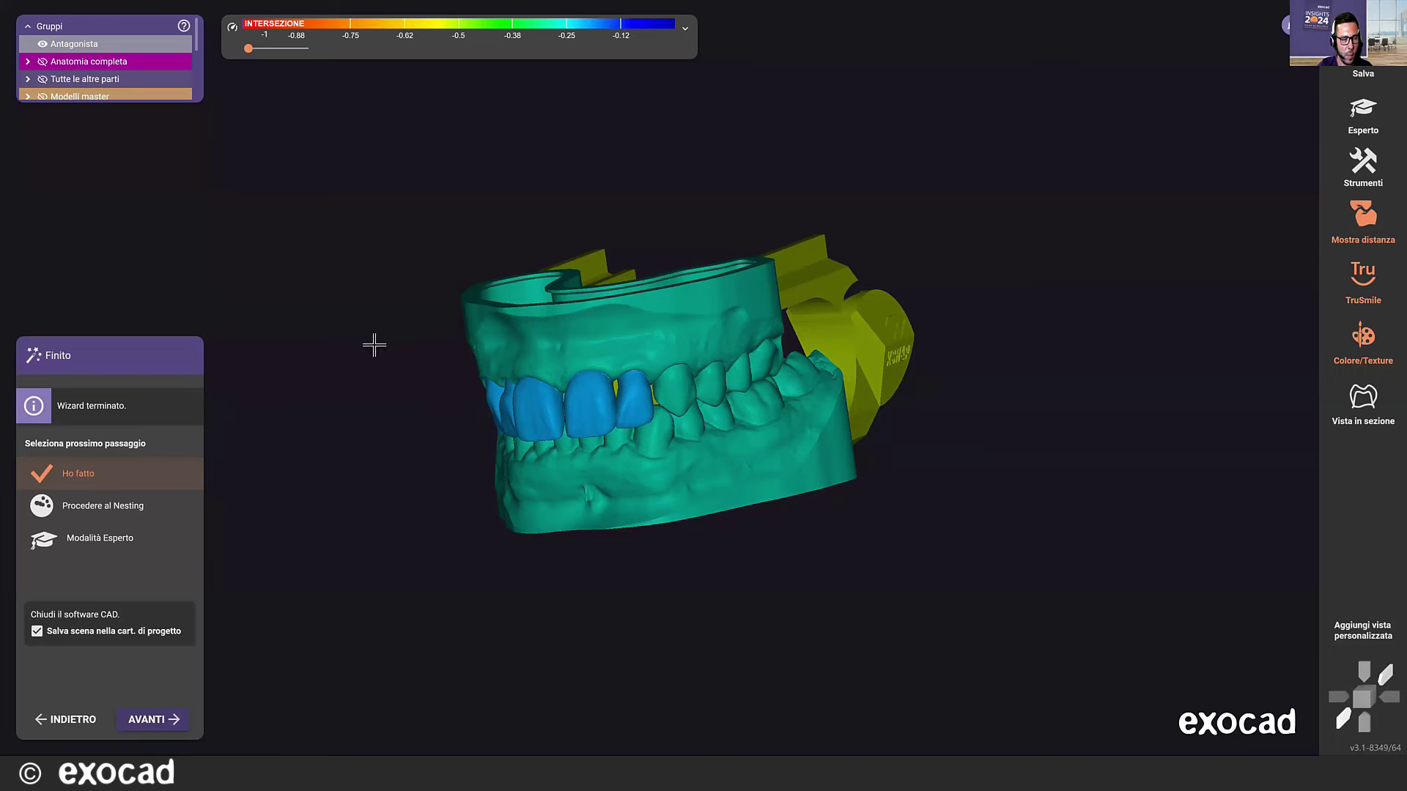
left_click(176, 719)
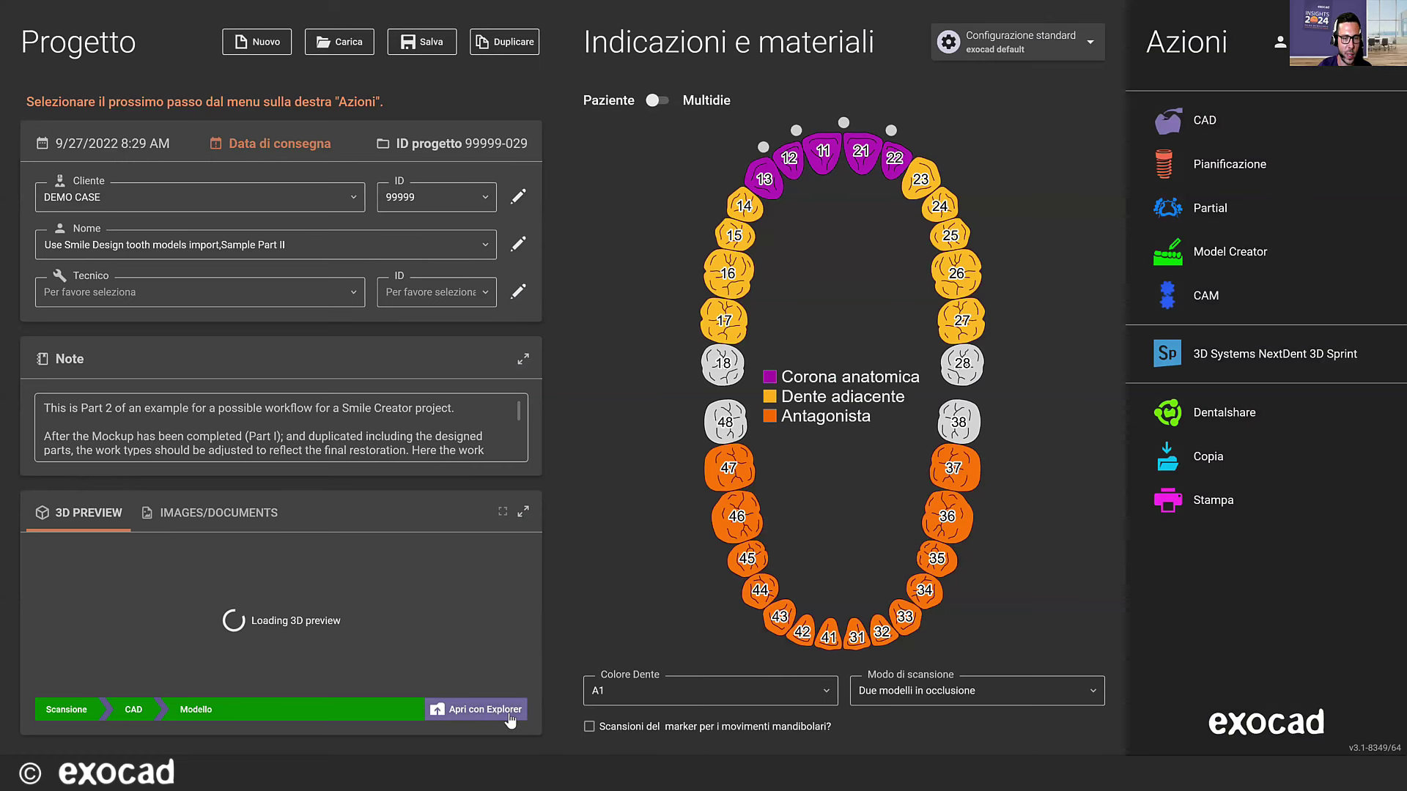
Open the project folder in Explorer, inspect the upper digitalwaxupmodel STL and its attachments from several sides in ExoViewer3D, and close the folder.
left_click(476, 709)
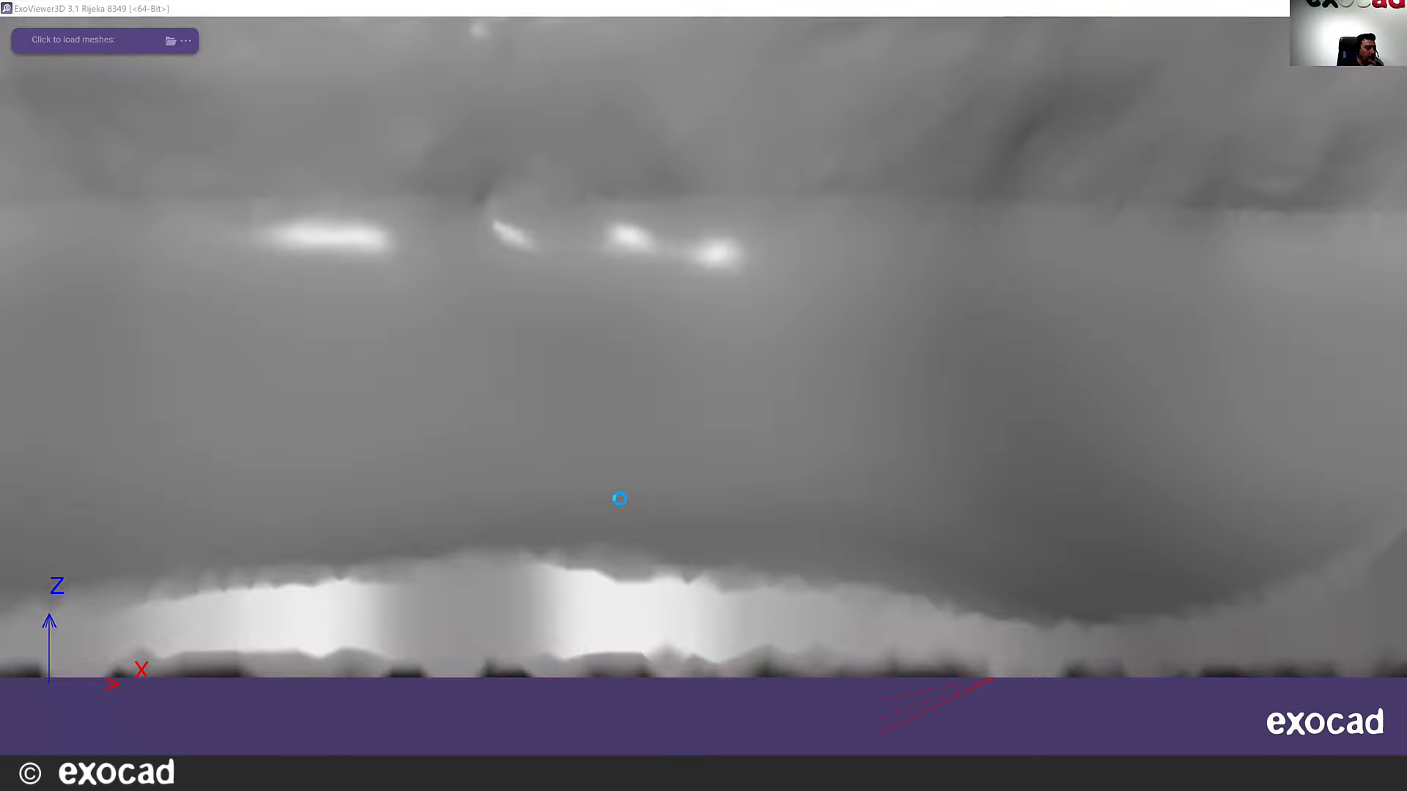
right_click_drag(815, 432, 710, 416)
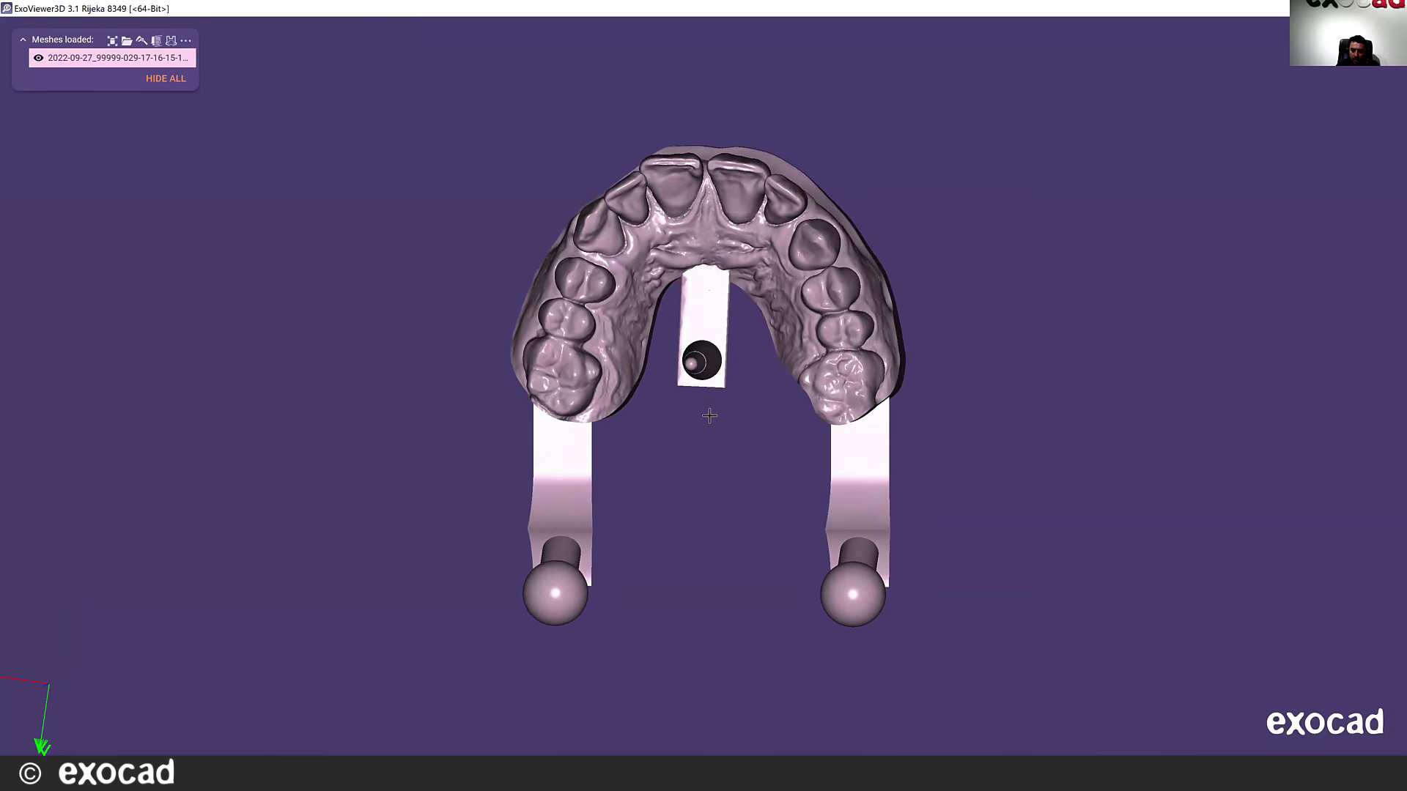
middle_click_drag(672, 431, 661, 464)
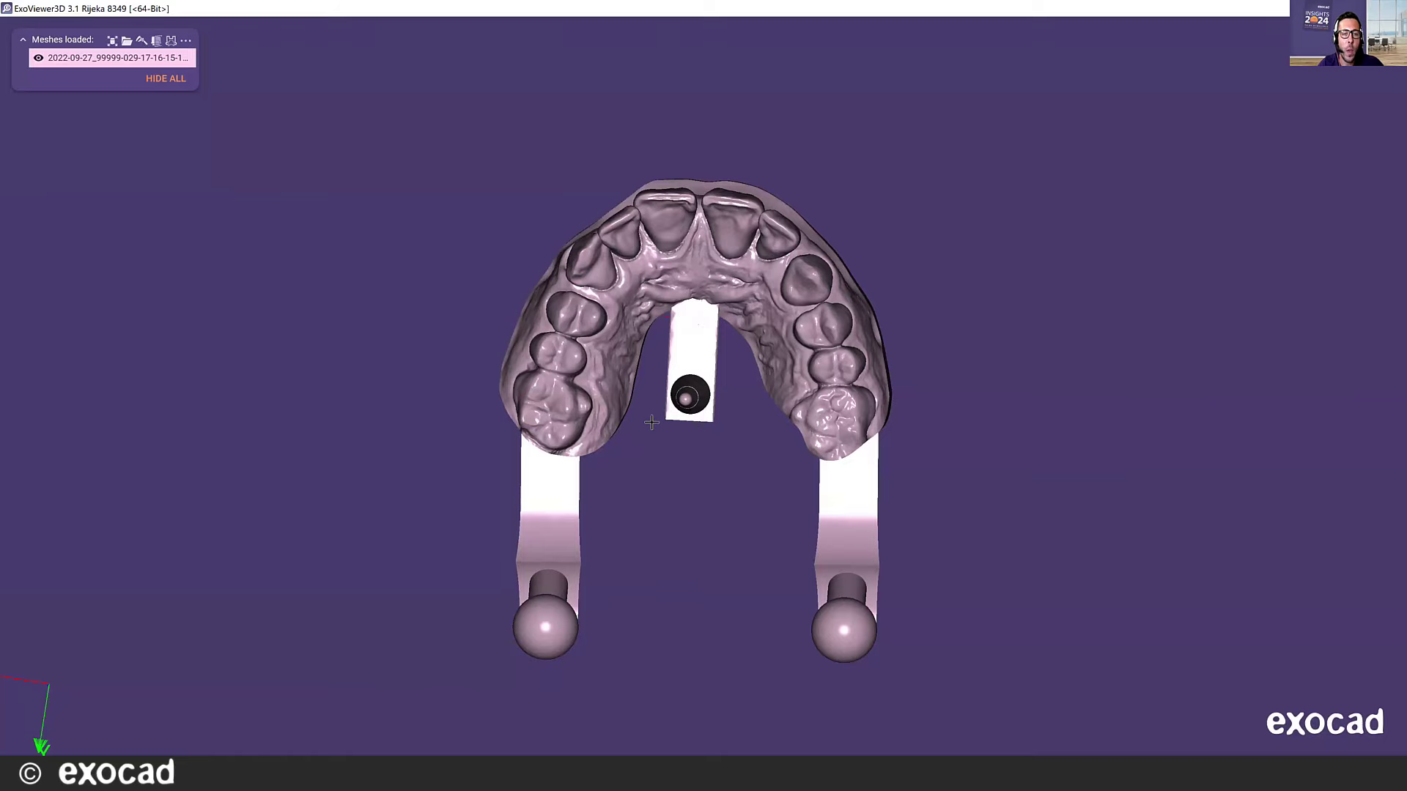
right_click_drag(753, 362, 752, 363)
scroll(707, 505, "up", 4)
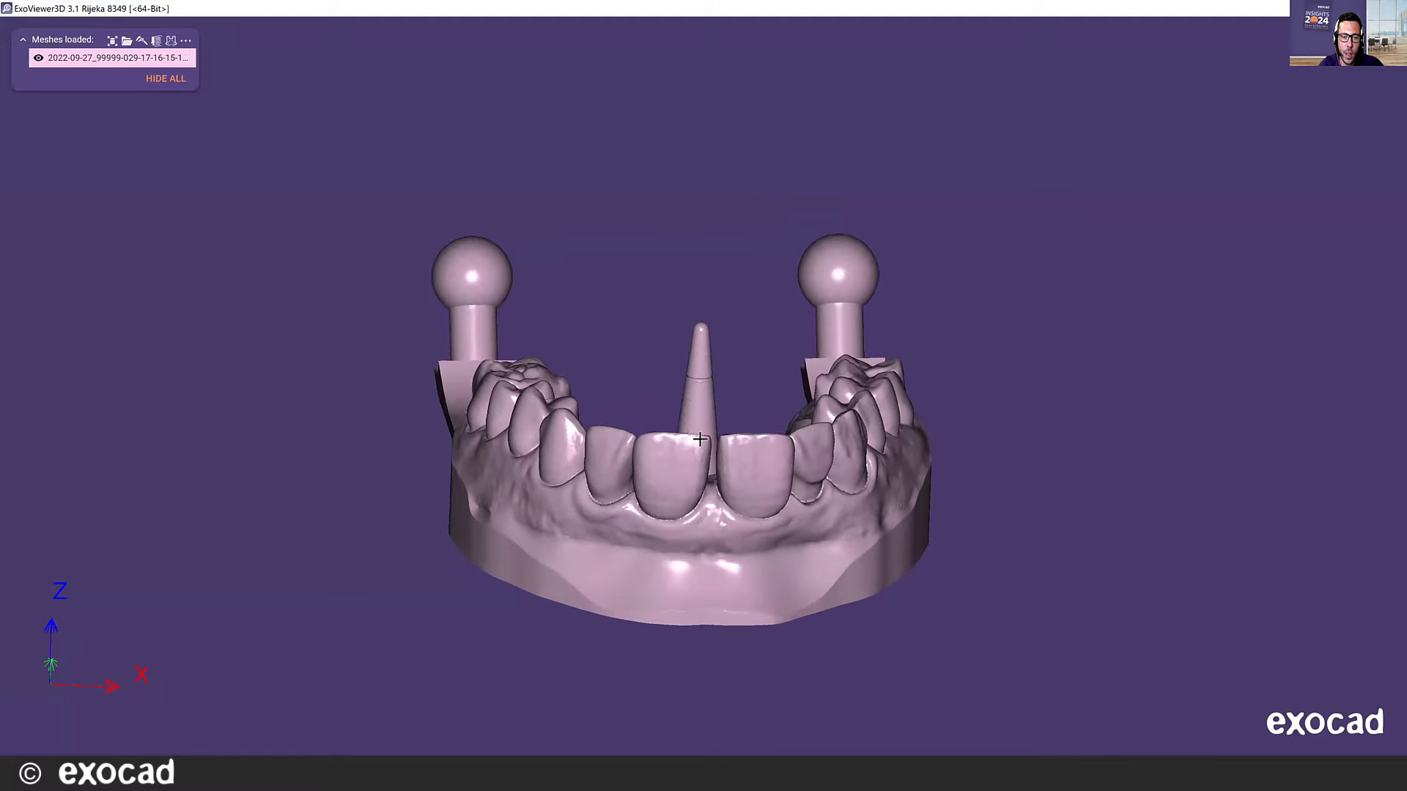
right_click_drag(692, 507, 693, 507)
scroll(656, 427, "up", 5)
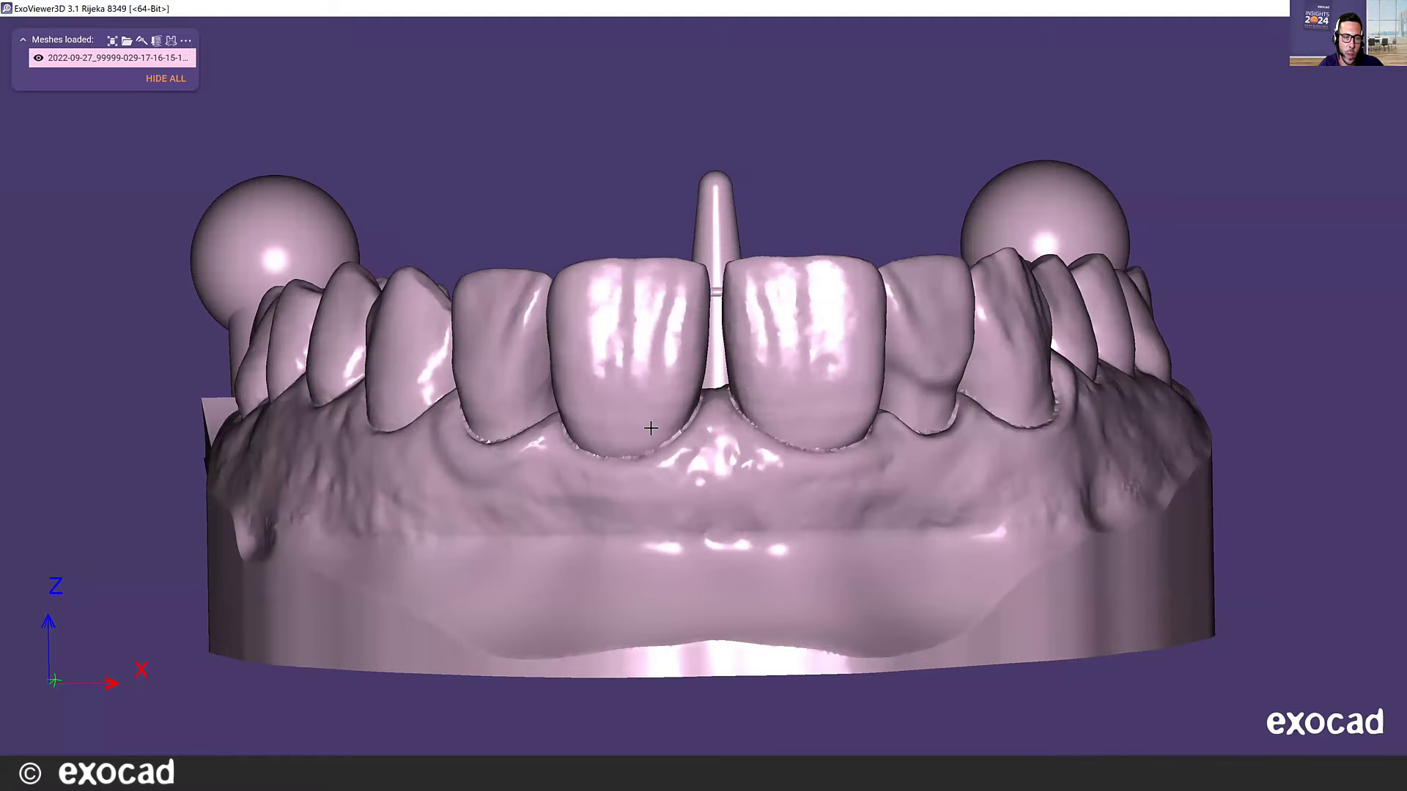
right_click_drag(651, 427, 476, 420)
scroll(607, 433, "down", 3)
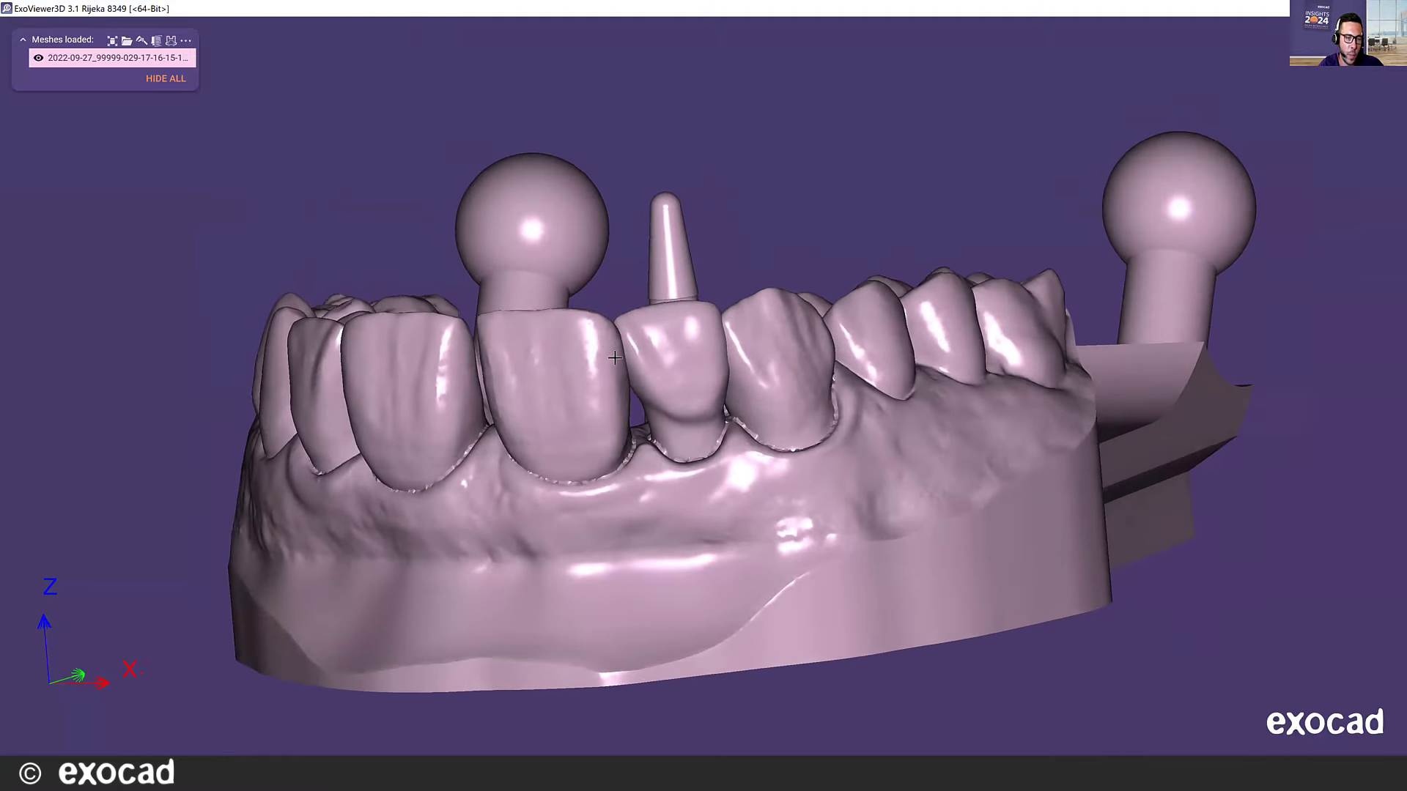
right_click_drag(606, 434, 610, 424)
scroll(508, 474, "down", 3)
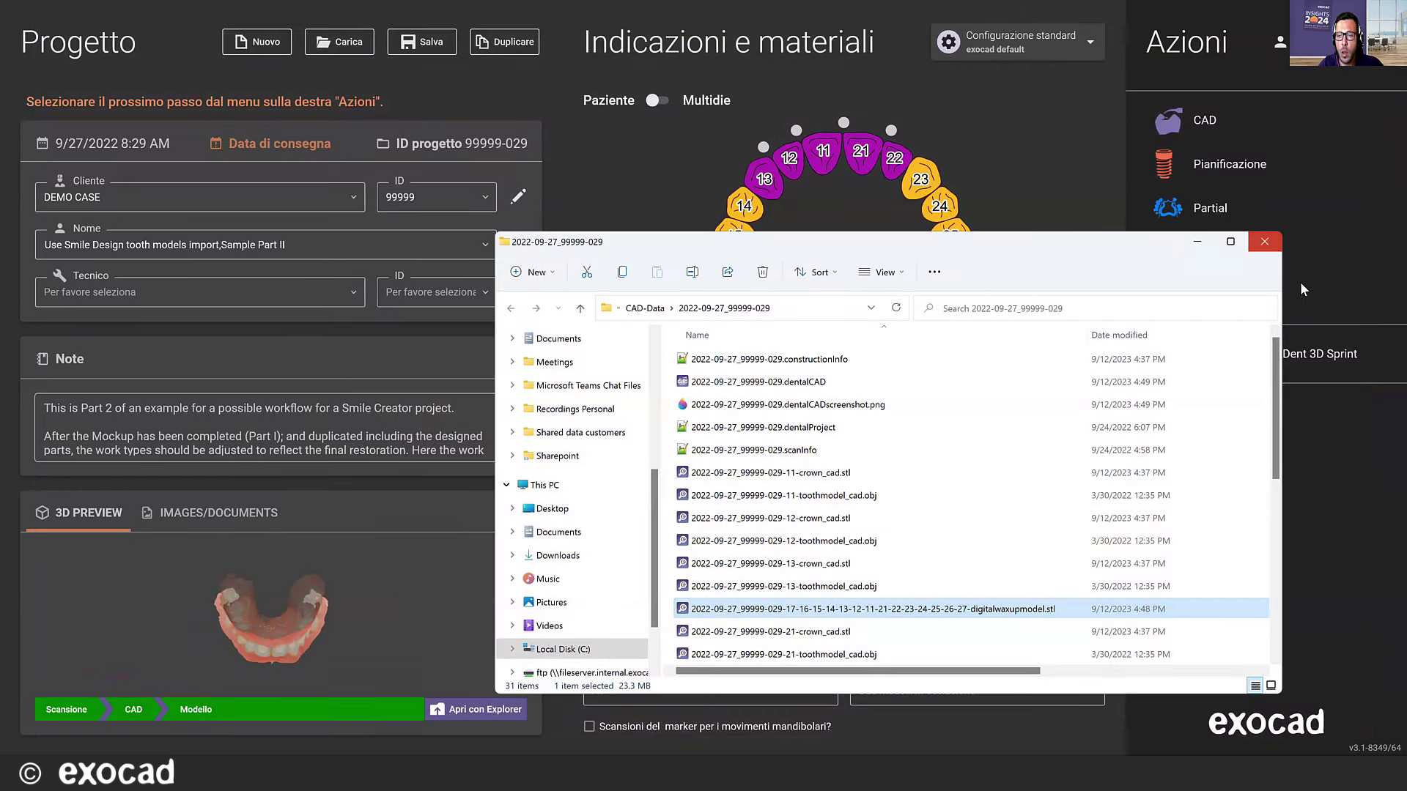
left_click(1264, 241)
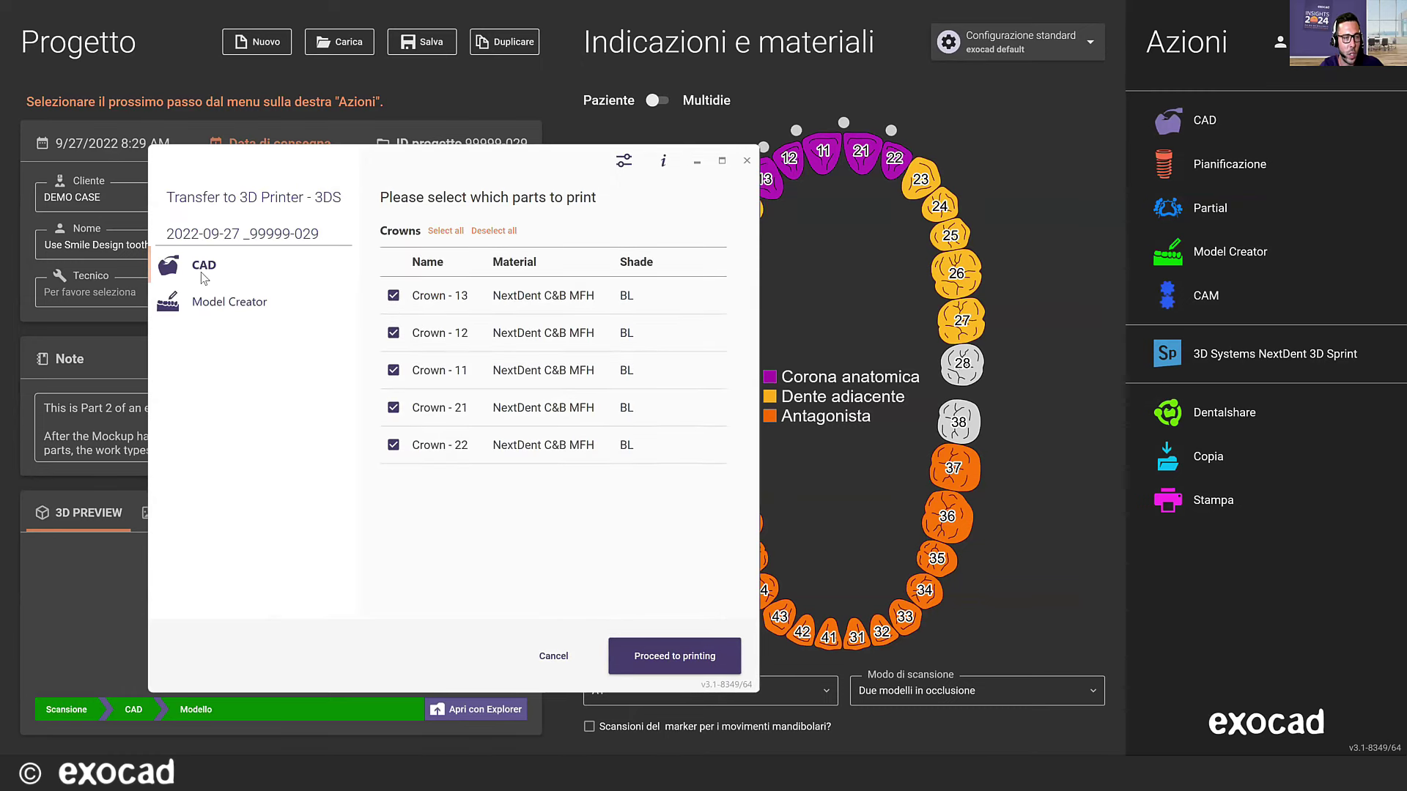
Review the Model Creator bases offered for transfer to the 3D printer, and close the transfer window.
left_click(221, 303)
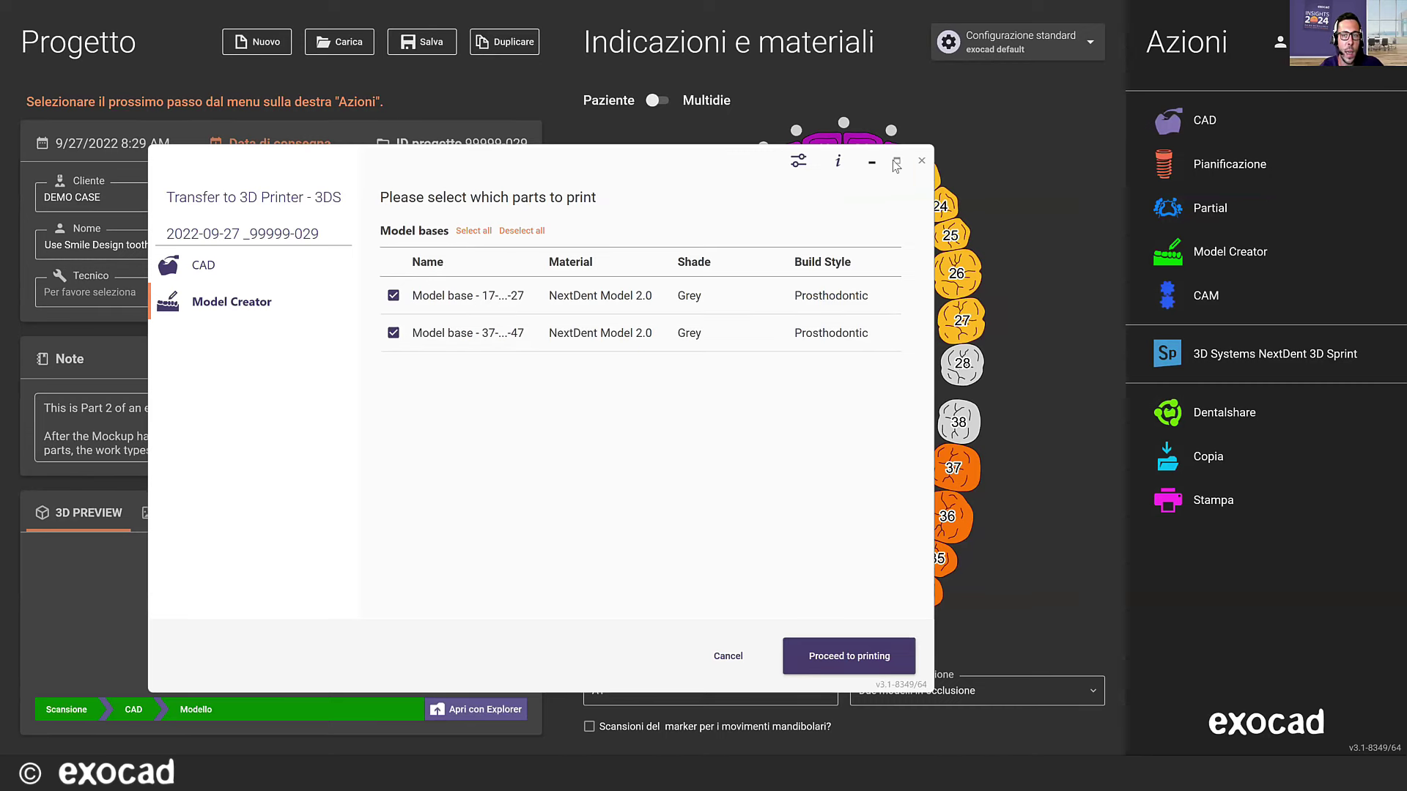
left_click(922, 163)
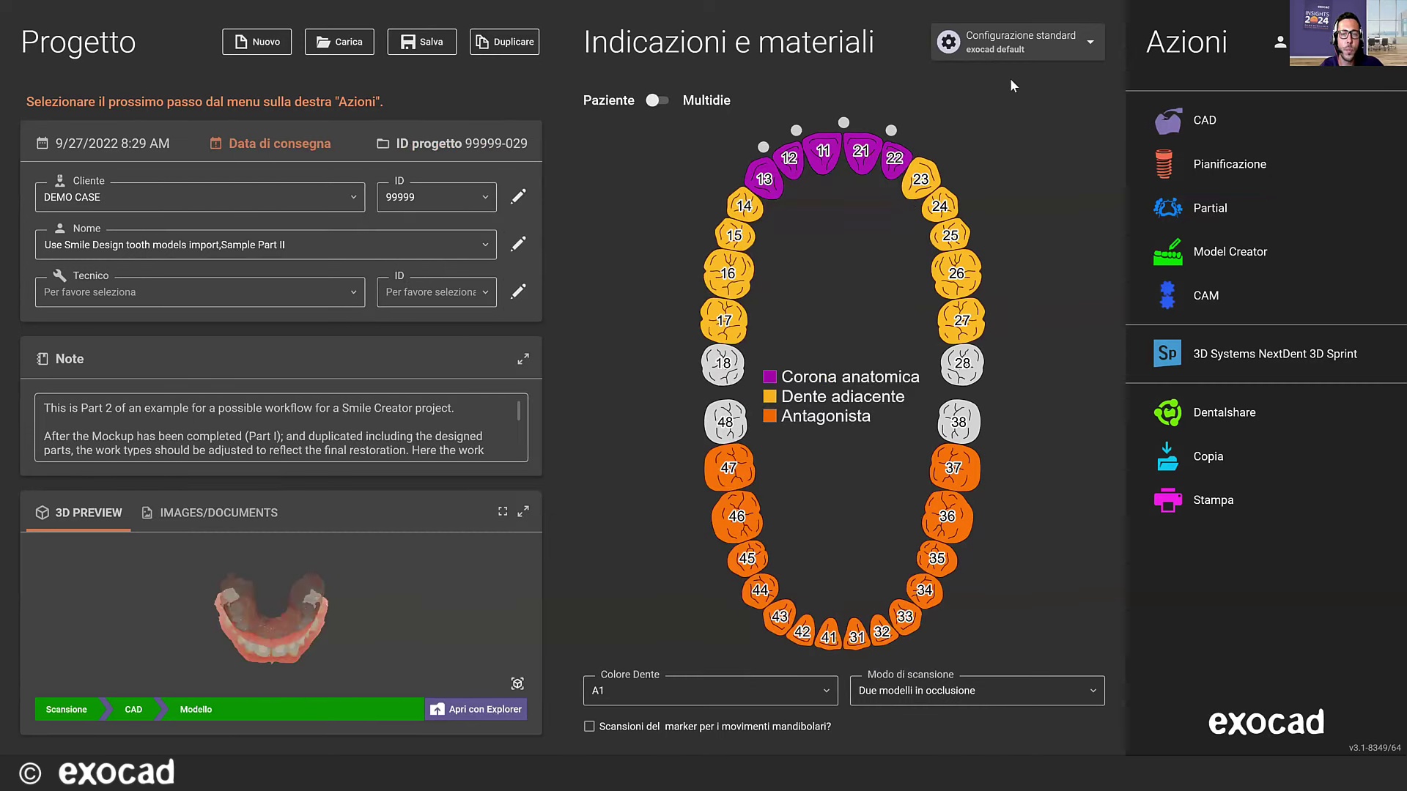